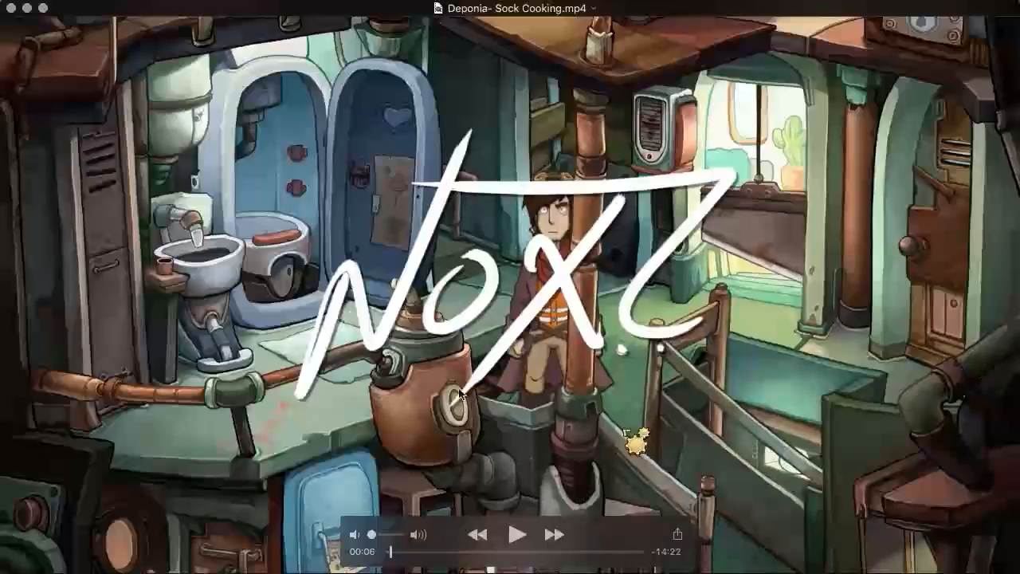
Step: Close the sample video and show the project contents in After Effects
{"action": "left_click", "coordinate": [9, 7]}
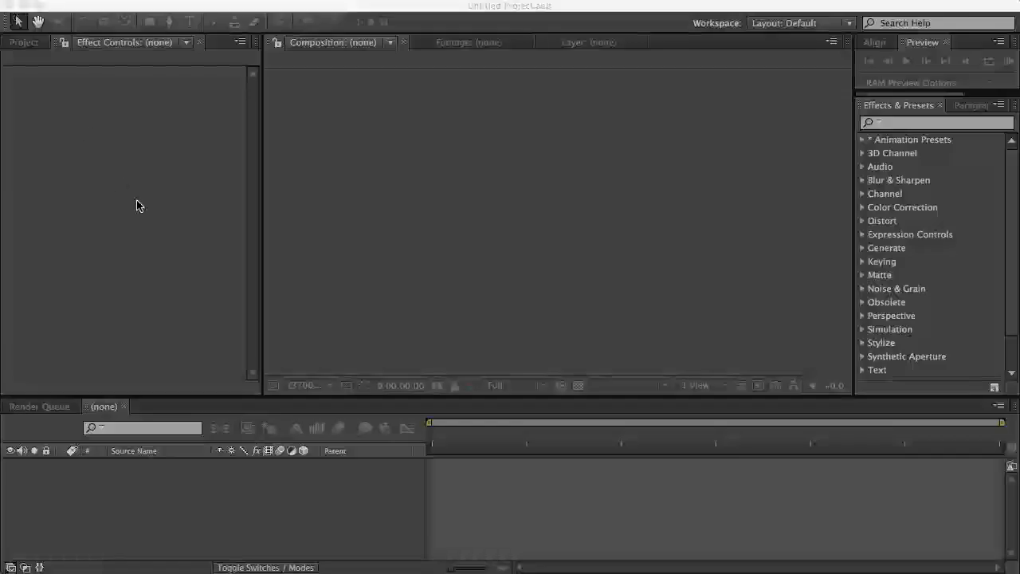
{"action": "left_click", "coordinate": [171, 208]}
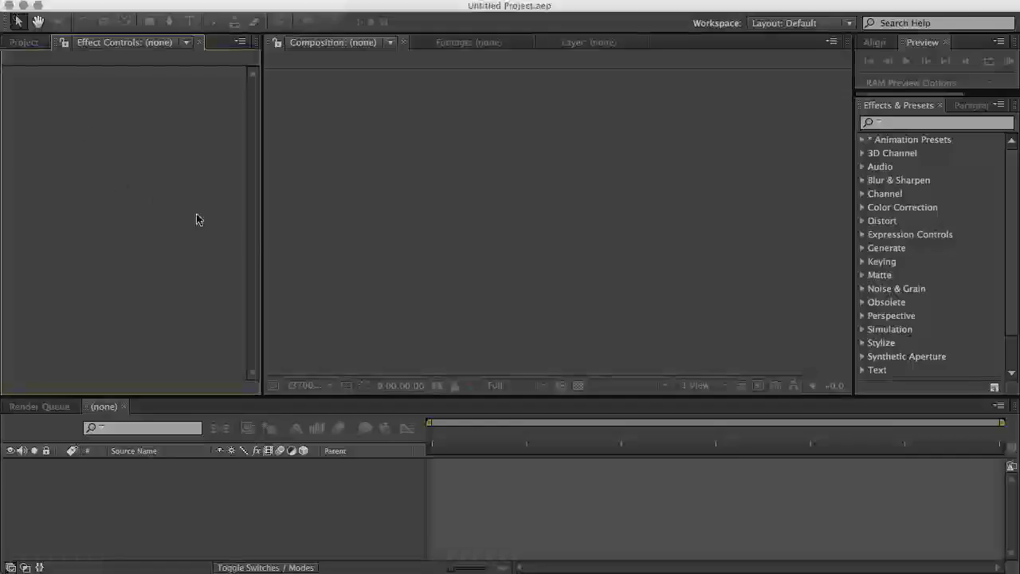
{"action": "left_click", "coordinate": [24, 42]}
Step: Create a composition named Main and give it a red label
{"action": "left_click", "coordinate": [209, 0]}
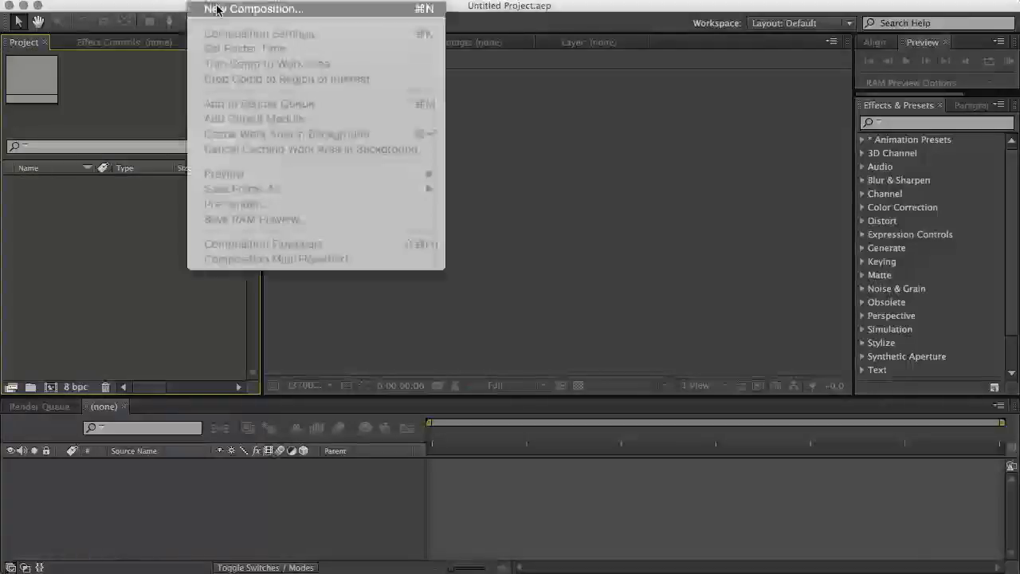
{"action": "left_click", "coordinate": [215, 9]}
{"action": "type", "text": "Main"}
{"action": "key", "text": "Return"}
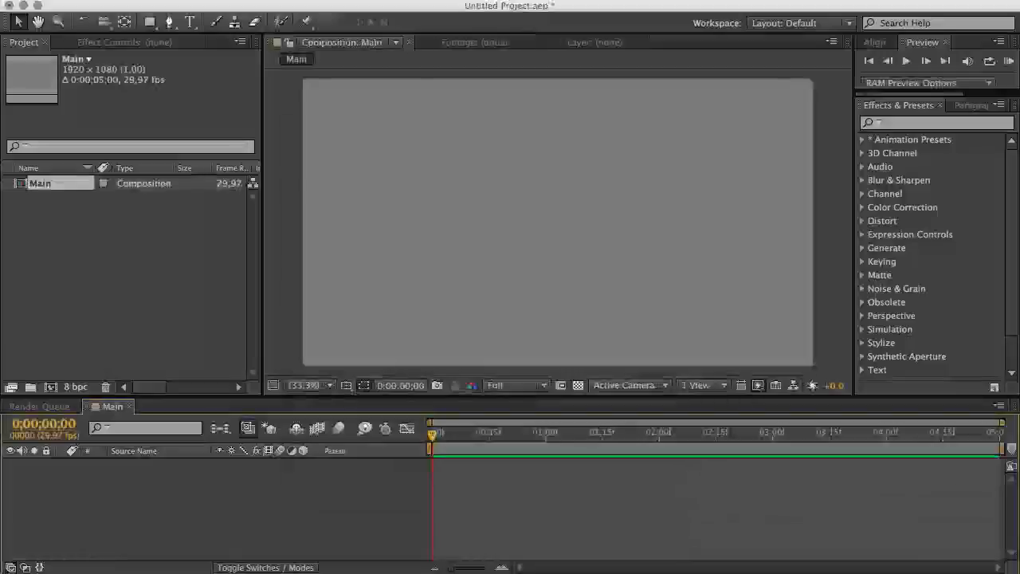
{"action": "left_click", "coordinate": [102, 184]}
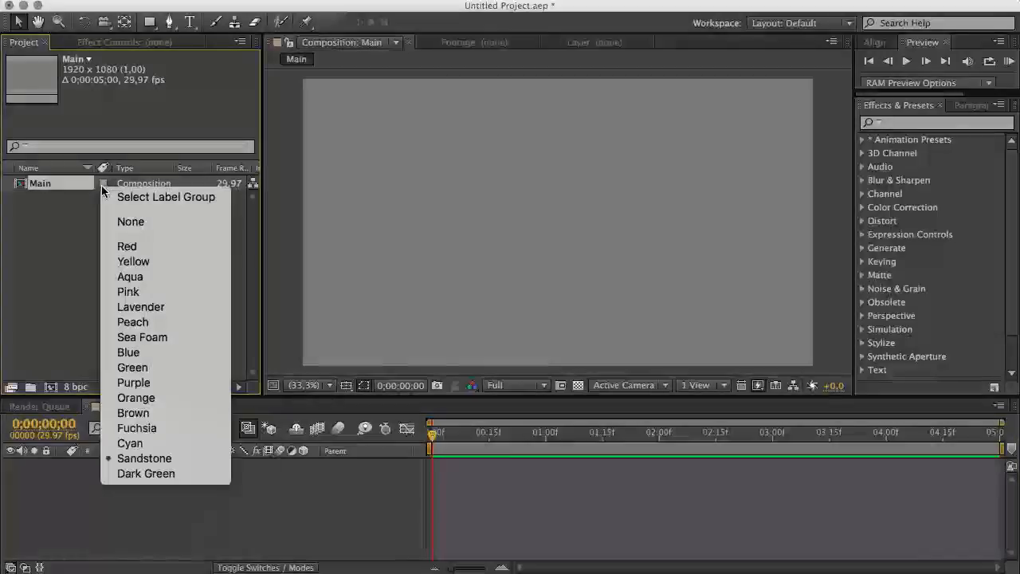
{"action": "left_click", "coordinate": [129, 244]}
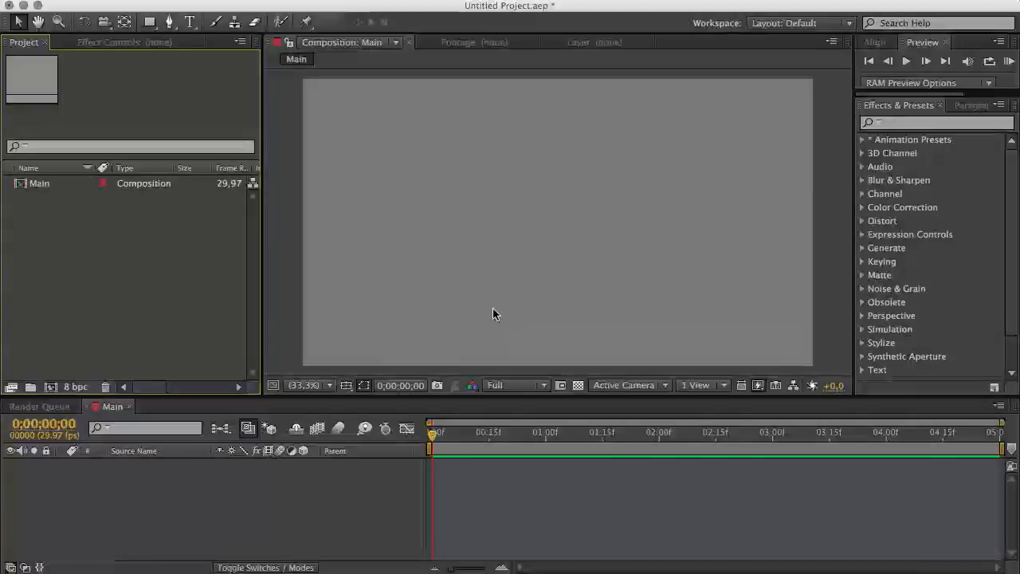
Step: Import one.psd from the desktop into the project as footage with merged layers
{"action": "key", "text": "F11"}
{"action": "left_click_drag", "start_coordinate": [891, 387], "coordinate": [129, 296]}
{"action": "key", "text": "F11"}
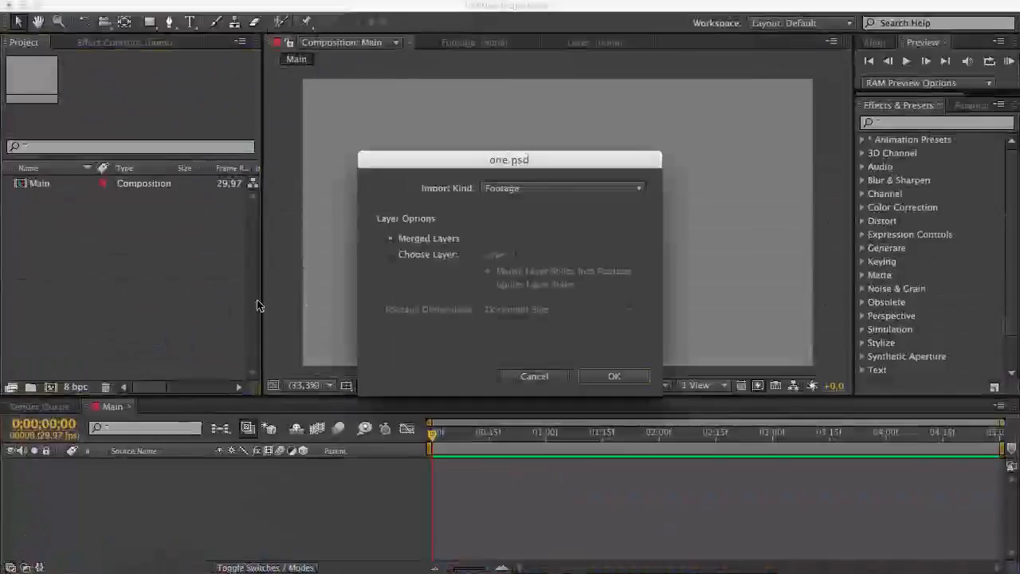
{"action": "left_click", "coordinate": [610, 380]}
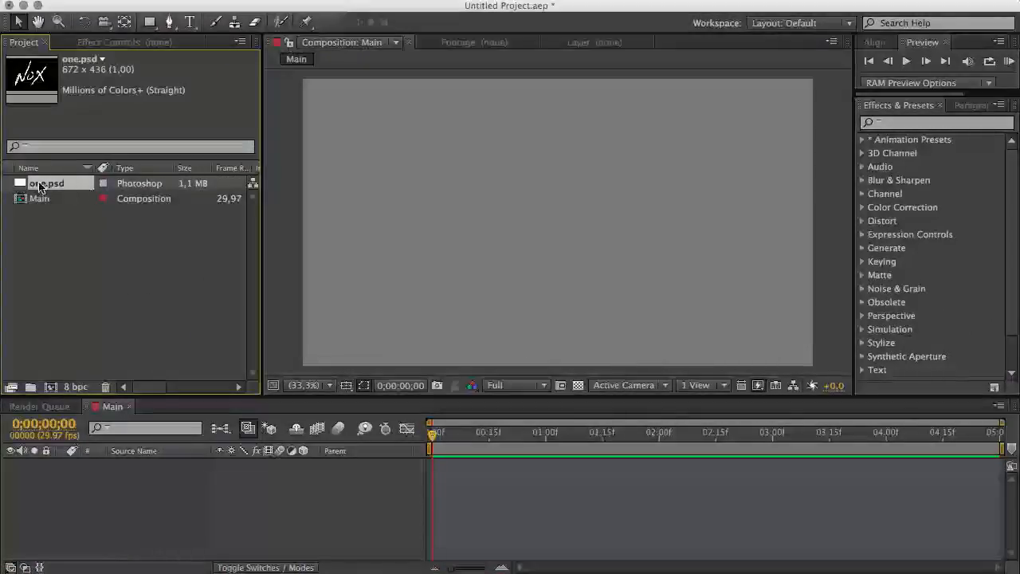
Step: Place one.psd at the centre of the Main composition and enlarge it to nearly the full frame height
{"action": "left_click", "coordinate": [38, 186]}
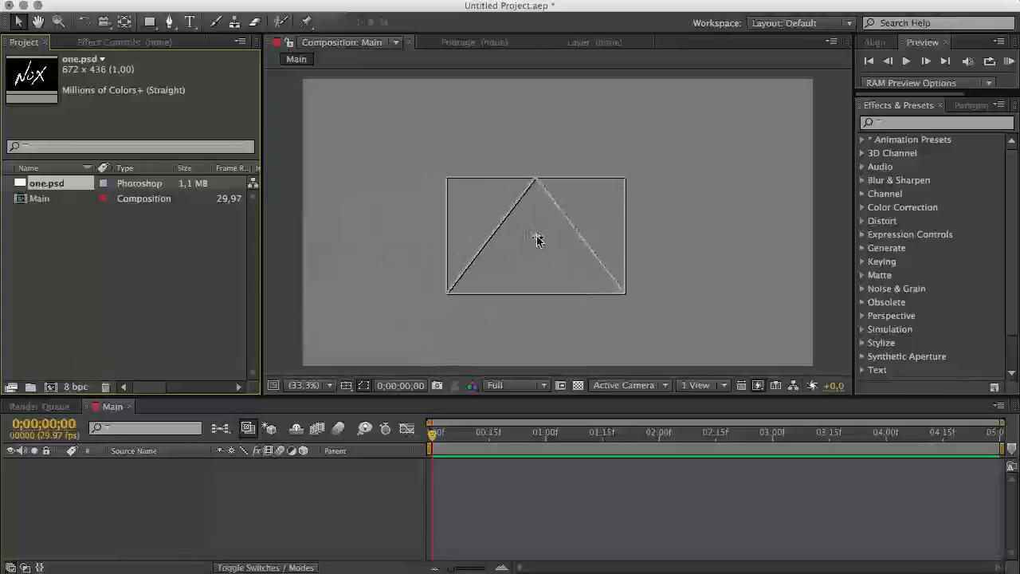
{"action": "left_click_drag", "start_coordinate": [279, 496], "coordinate": [280, 497]}
{"action": "left_click_drag", "start_coordinate": [649, 169], "coordinate": [829, 91]}
{"action": "left_click", "coordinate": [284, 301]}
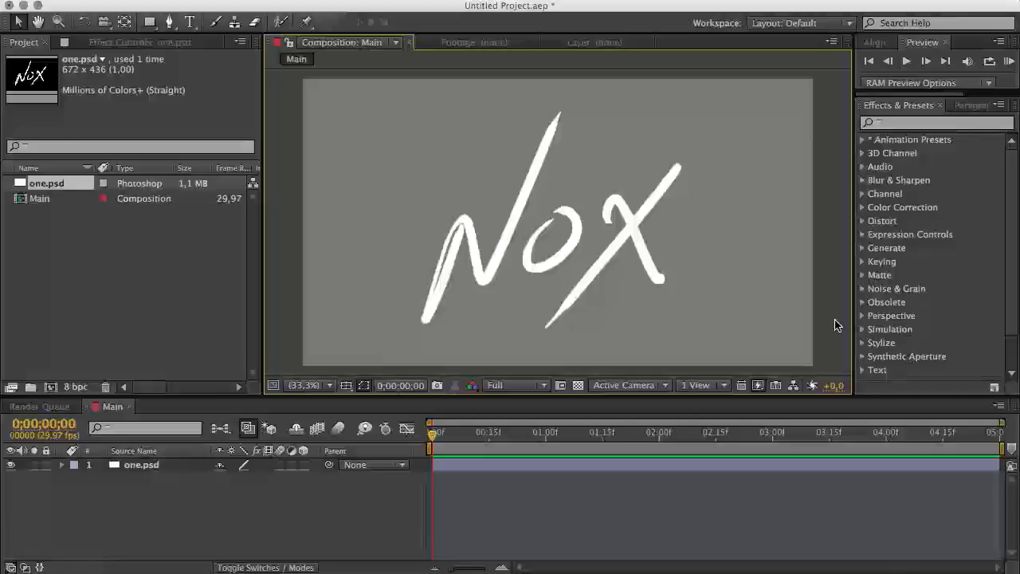
{"action": "key", "text": "apostrophe"}
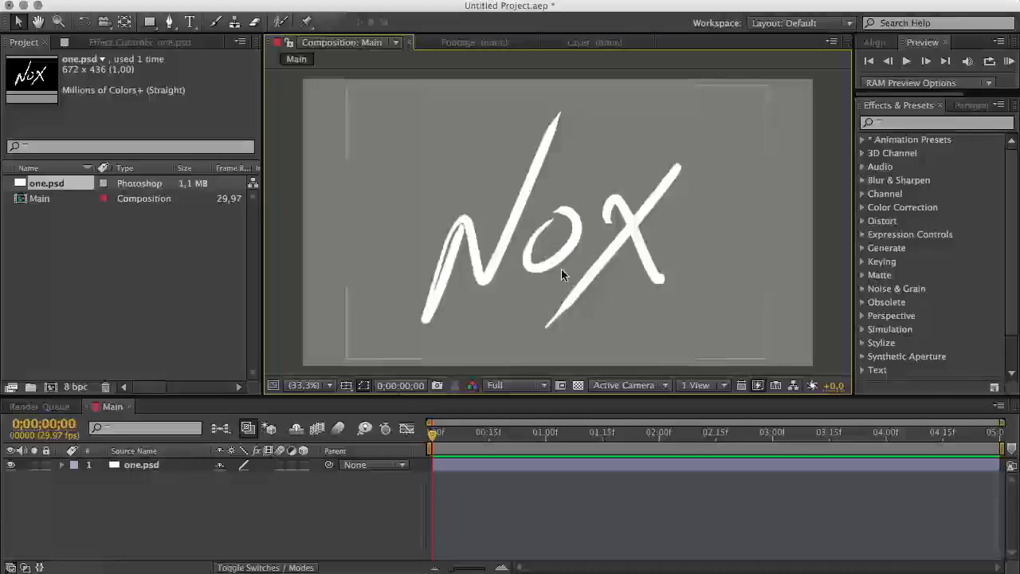
{"action": "key", "text": "apostrophe"}
Step: Start a Pen tool mask on the one.psd layer, tracing the N's first stroke from its lower end to its peak
{"action": "left_click", "coordinate": [114, 468]}
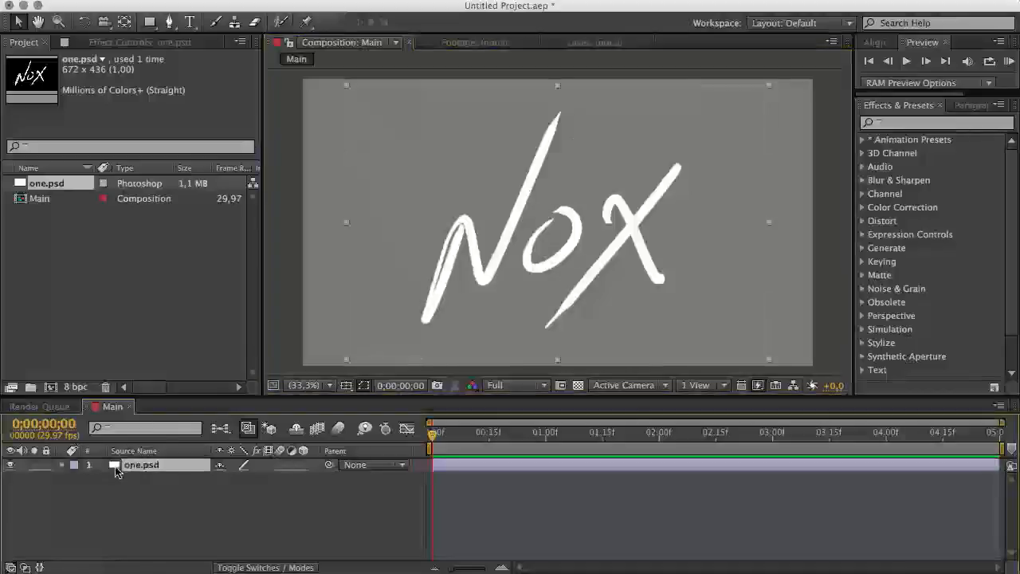
{"action": "left_click", "coordinate": [169, 22]}
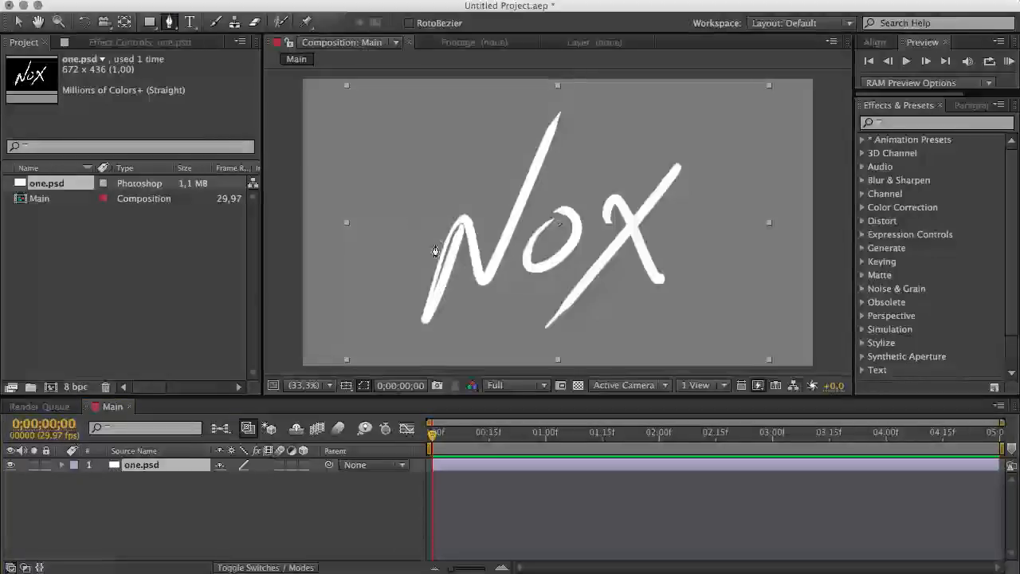
{"action": "key", "text": "slash"}
{"action": "left_click_drag", "start_coordinate": [429, 253], "coordinate": [690, 30]}
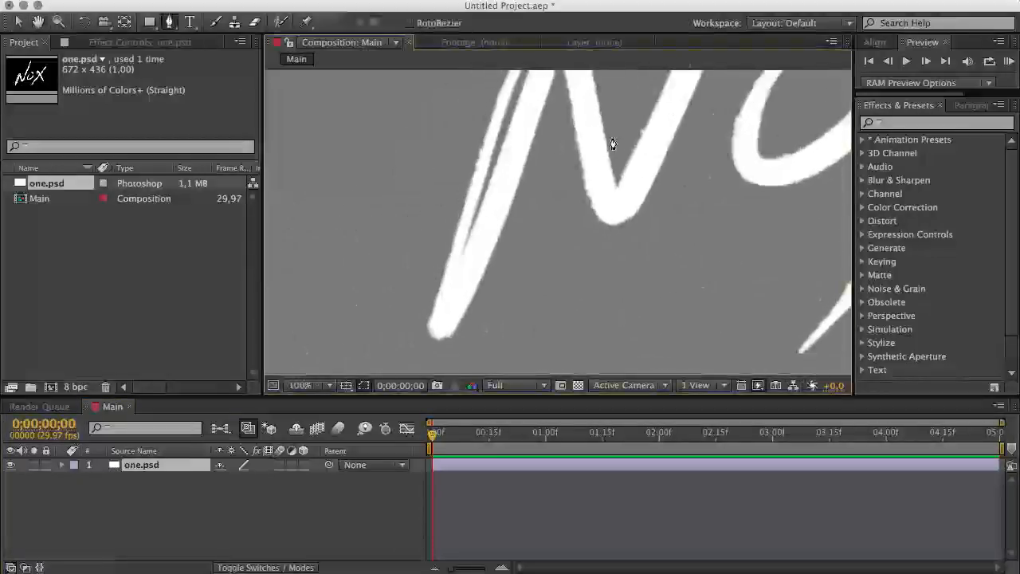
{"action": "left_click", "coordinate": [437, 334]}
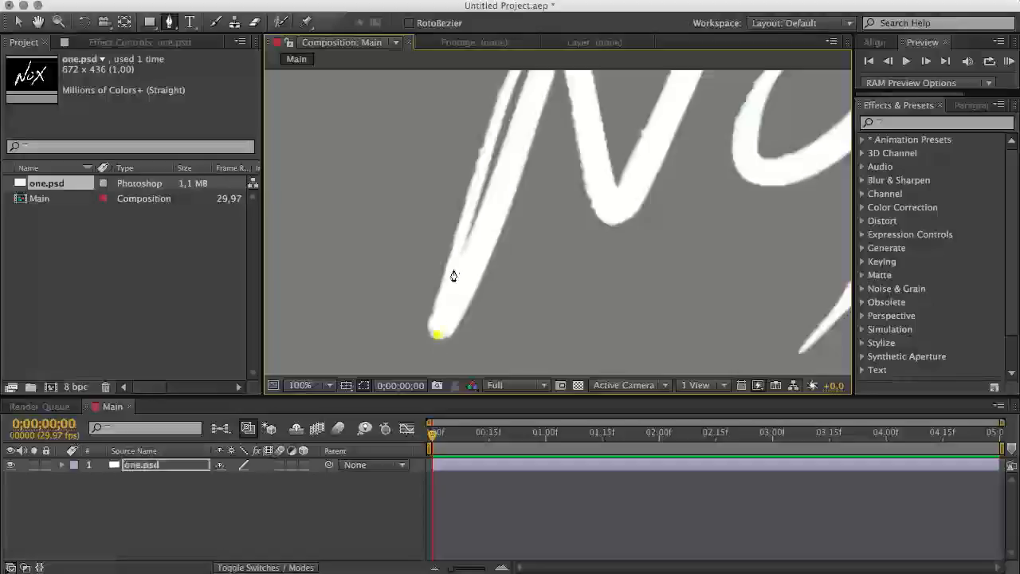
{"action": "left_click", "coordinate": [496, 183]}
{"action": "left_click", "coordinate": [520, 108]}
{"action": "mouse_move", "coordinate": [567, 192]}
{"action": "left_mouse_down"}
{"action": "mouse_move", "coordinate": [553, 255]}
{"action": "mouse_move", "coordinate": [524, 310]}
{"action": "left_mouse_up"}
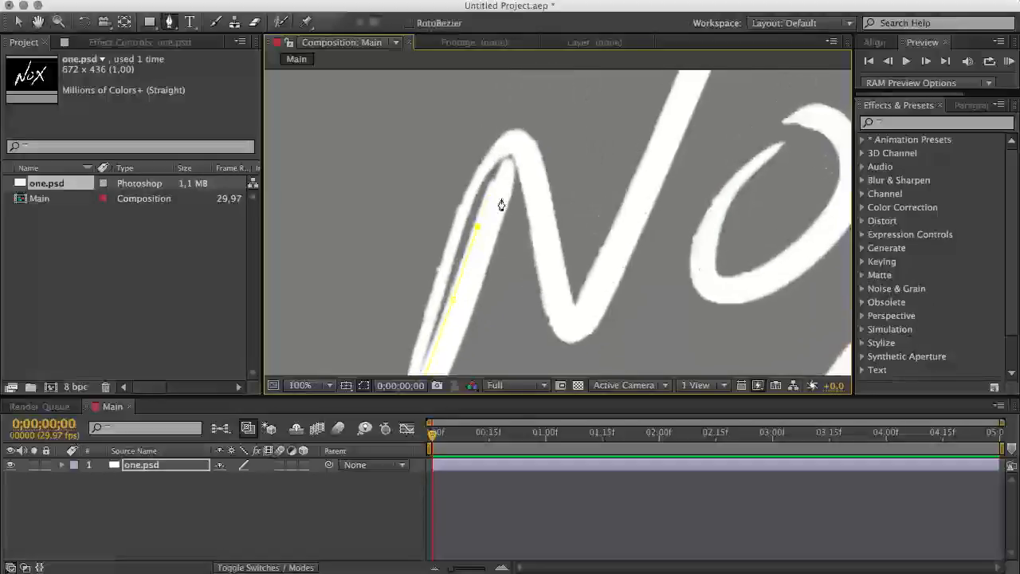
{"action": "left_click", "coordinate": [510, 148]}
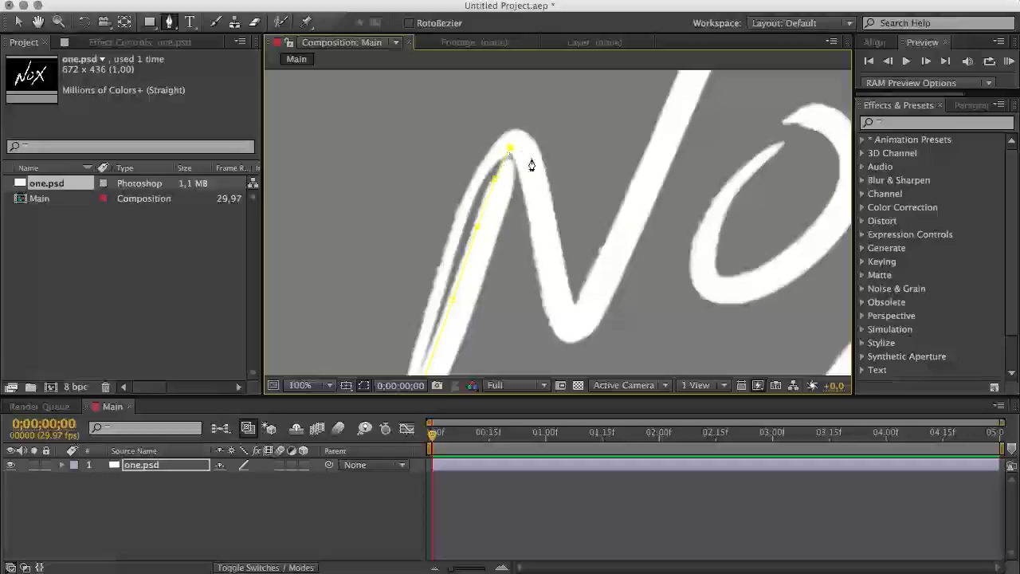
Step: Continue the mask path down the N's middle stroke and up its long last stroke to the pointed tip
{"action": "left_click", "coordinate": [530, 168]}
{"action": "left_click", "coordinate": [566, 324]}
{"action": "left_click", "coordinate": [584, 323]}
{"action": "left_click_drag", "start_coordinate": [643, 197], "coordinate": [578, 290]}
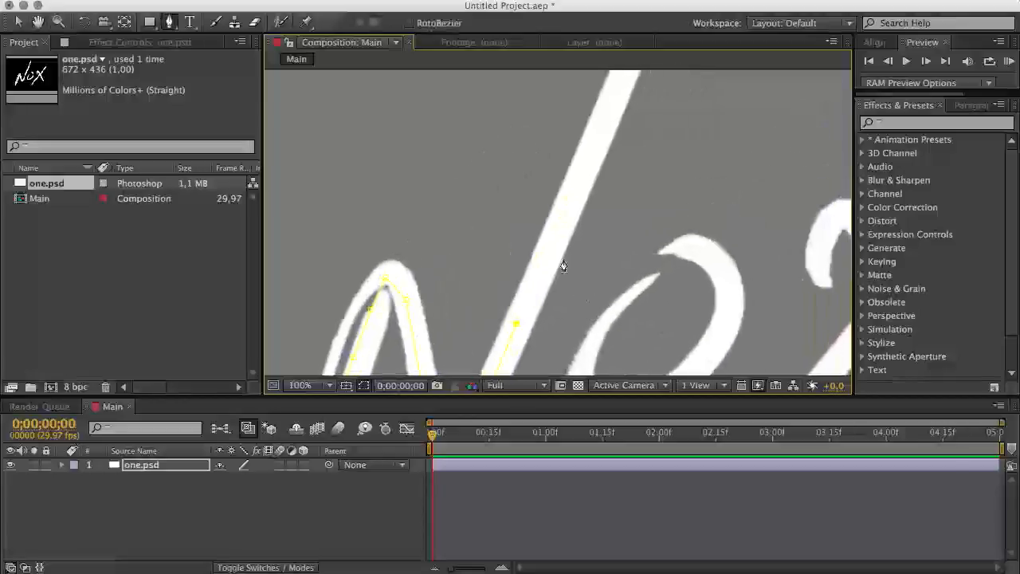
{"action": "left_click", "coordinate": [563, 219]}
{"action": "left_click_drag", "start_coordinate": [724, 148], "coordinate": [633, 250]}
{"action": "left_click", "coordinate": [547, 196]}
{"action": "left_click", "coordinate": [598, 84]}
{"action": "left_click_drag", "start_coordinate": [630, 183], "coordinate": [601, 235]}
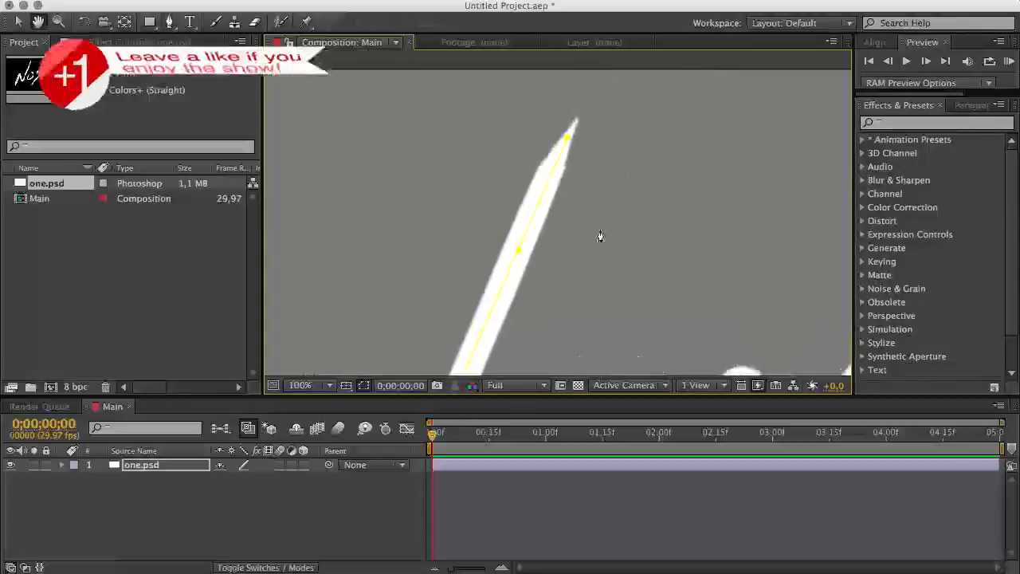
{"action": "left_click", "coordinate": [577, 119]}
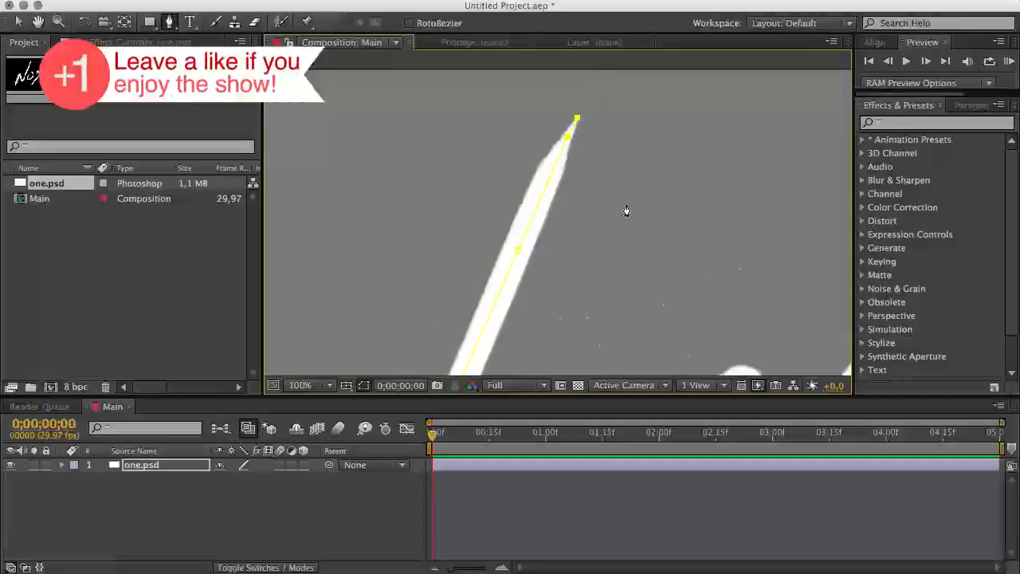
Step: Extend the mask path from the N's tip to the O and trace the O clockwise to its open end
{"action": "scroll", "coordinate": [625, 216], "scroll_direction": "down", "scroll_amount": 1}
{"action": "left_click_drag", "start_coordinate": [609, 177], "coordinate": [611, 106]}
{"action": "left_click_drag", "start_coordinate": [596, 335], "coordinate": [580, 298]}
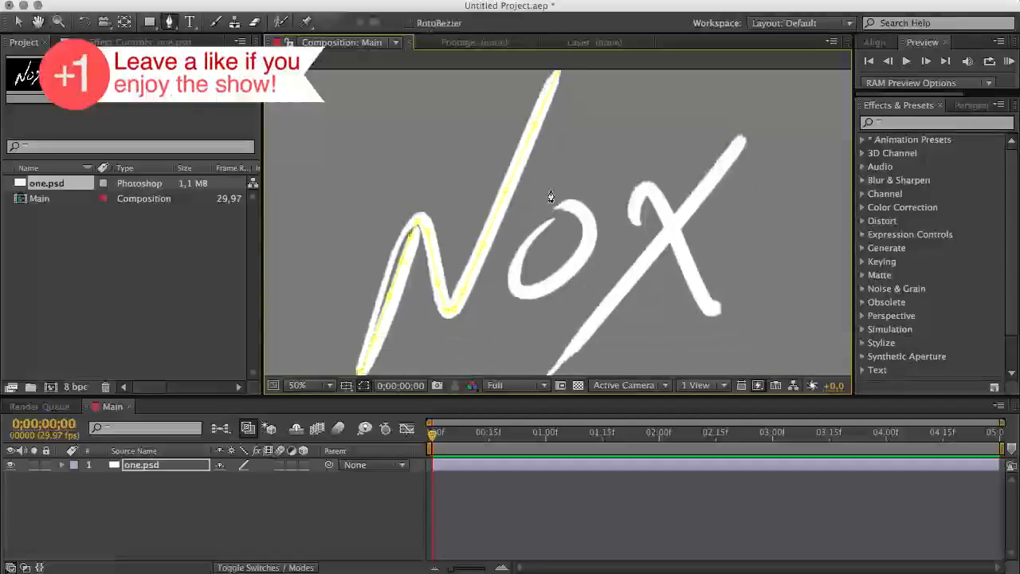
{"action": "left_click", "coordinate": [554, 208]}
{"action": "left_click_drag", "start_coordinate": [590, 119], "coordinate": [582, 178]}
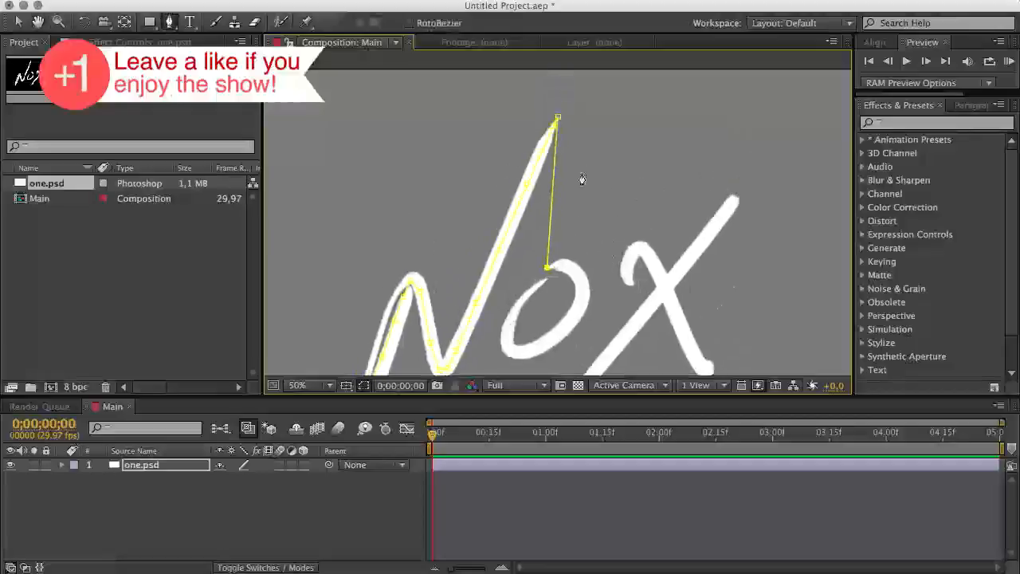
{"action": "left_click_drag", "start_coordinate": [577, 289], "coordinate": [583, 221]}
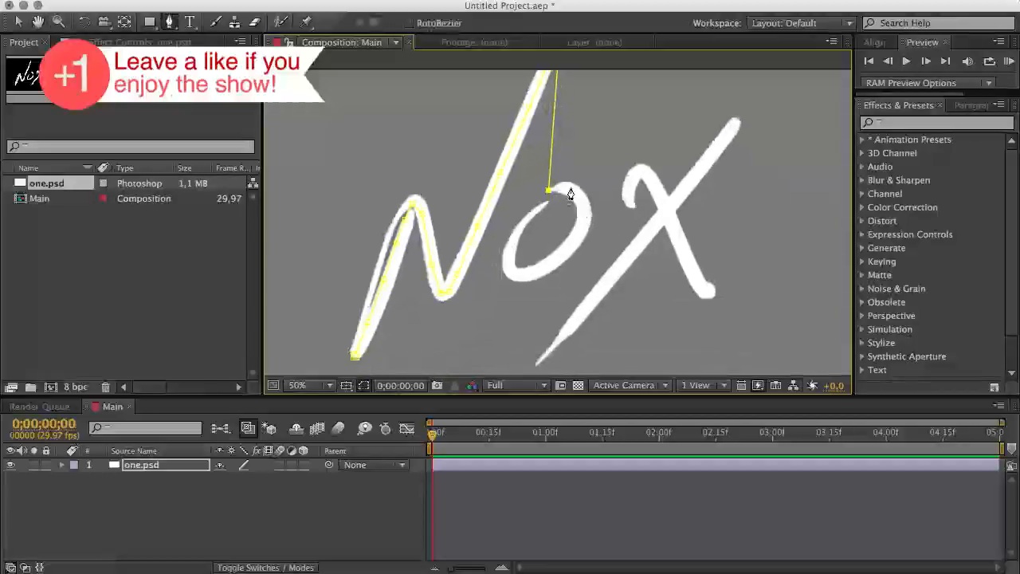
{"action": "left_click", "coordinate": [583, 207]}
{"action": "left_click", "coordinate": [564, 253]}
{"action": "left_click", "coordinate": [536, 274]}
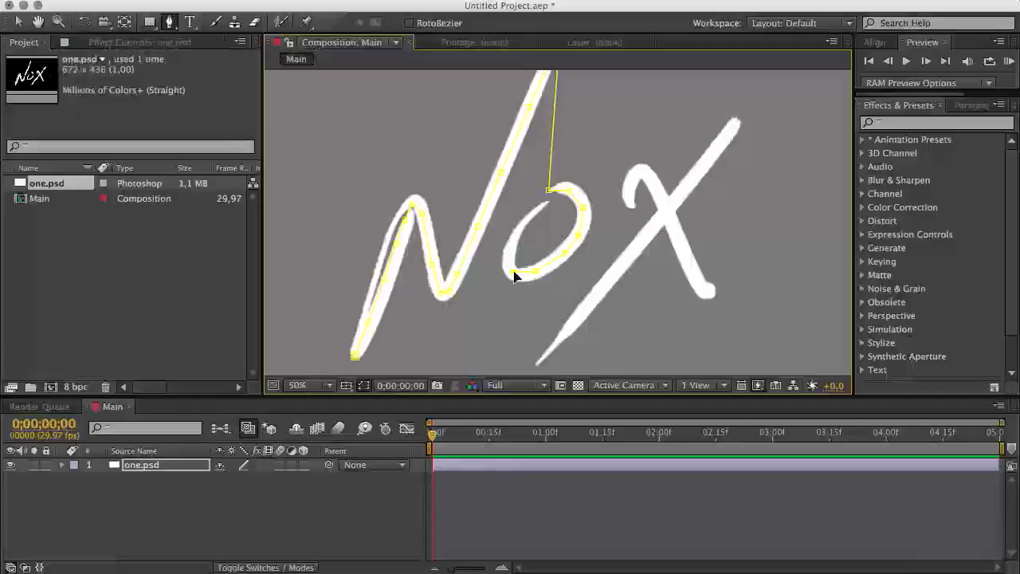
{"action": "left_click", "coordinate": [509, 254]}
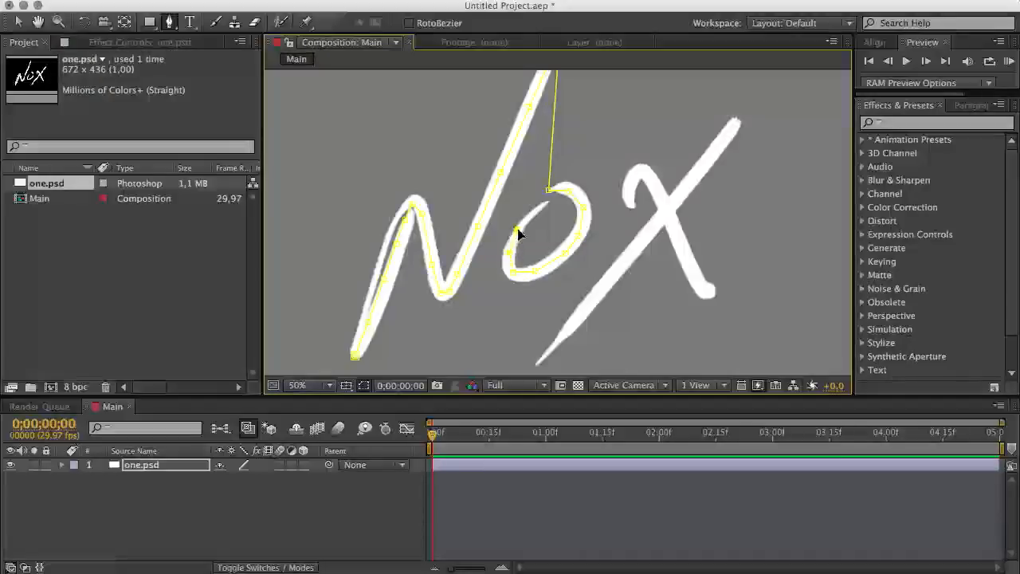
{"action": "left_click", "coordinate": [532, 211]}
{"action": "left_click", "coordinate": [547, 201]}
Step: Carry the mask path across from the O to the X and trace the X's hooked beginning
{"action": "left_click", "coordinate": [631, 204]}
{"action": "left_click", "coordinate": [630, 185]}
{"action": "left_click", "coordinate": [635, 174]}
{"action": "left_click", "coordinate": [646, 171]}
{"action": "left_click", "coordinate": [660, 186]}
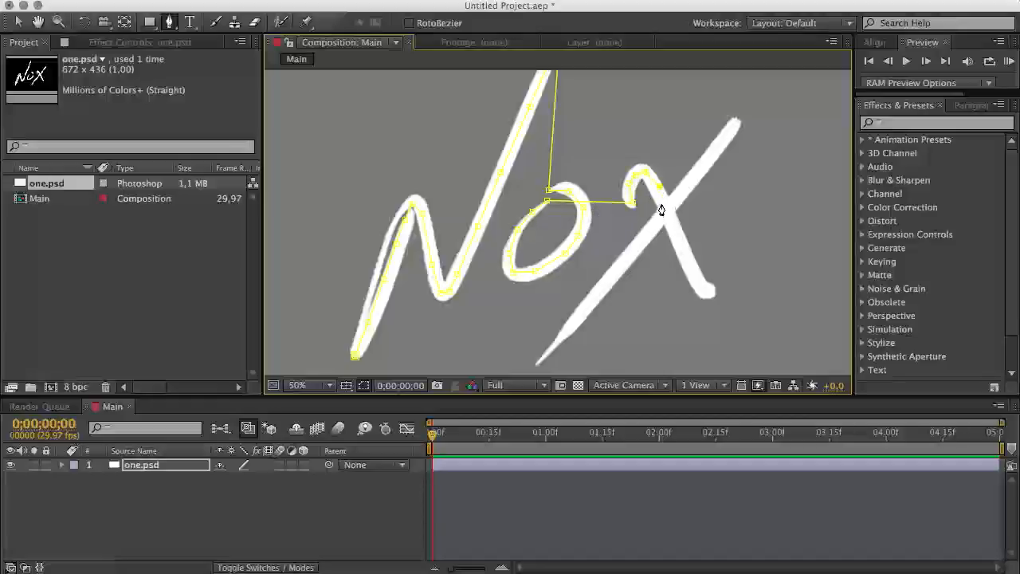
Step: Continue the mask path down the X's first diagonal to the end of its lower curl
{"action": "scroll", "coordinate": [659, 199], "scroll_direction": "up", "scroll_amount": 1}
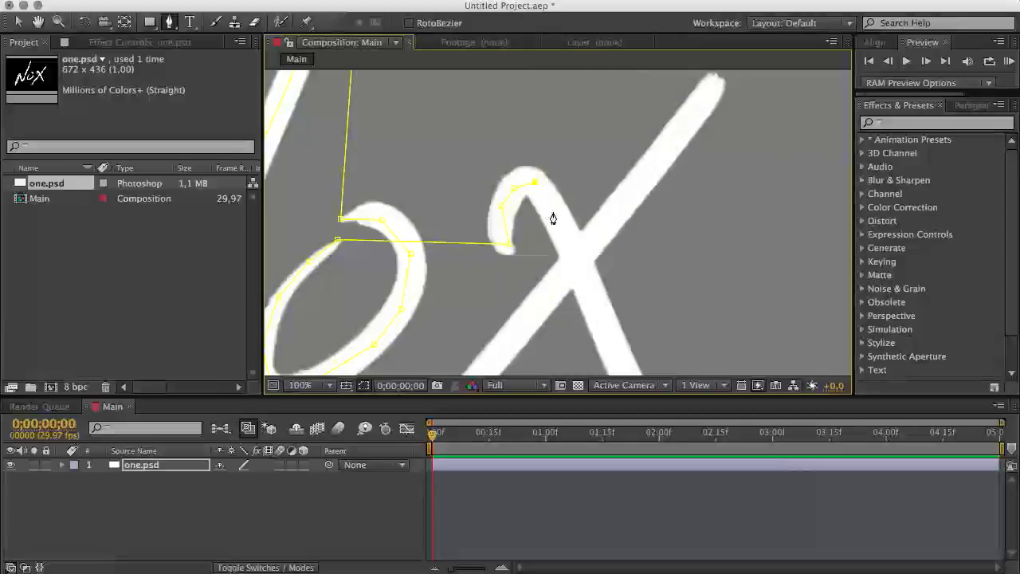
{"action": "left_click_drag", "start_coordinate": [583, 315], "coordinate": [591, 179]}
{"action": "left_click", "coordinate": [613, 229]}
{"action": "left_click", "coordinate": [629, 269]}
{"action": "left_click", "coordinate": [652, 297]}
{"action": "key", "text": "super+z"}
{"action": "left_click", "coordinate": [653, 288]}
{"action": "left_click", "coordinate": [669, 290]}
Step: Route the mask path outside the X to its upper tip, and trace the second diagonal down to its lower tip
{"action": "scroll", "coordinate": [718, 199], "scroll_direction": "up", "scroll_amount": 1}
{"action": "scroll", "coordinate": [643, 190], "scroll_direction": "down", "scroll_amount": 1}
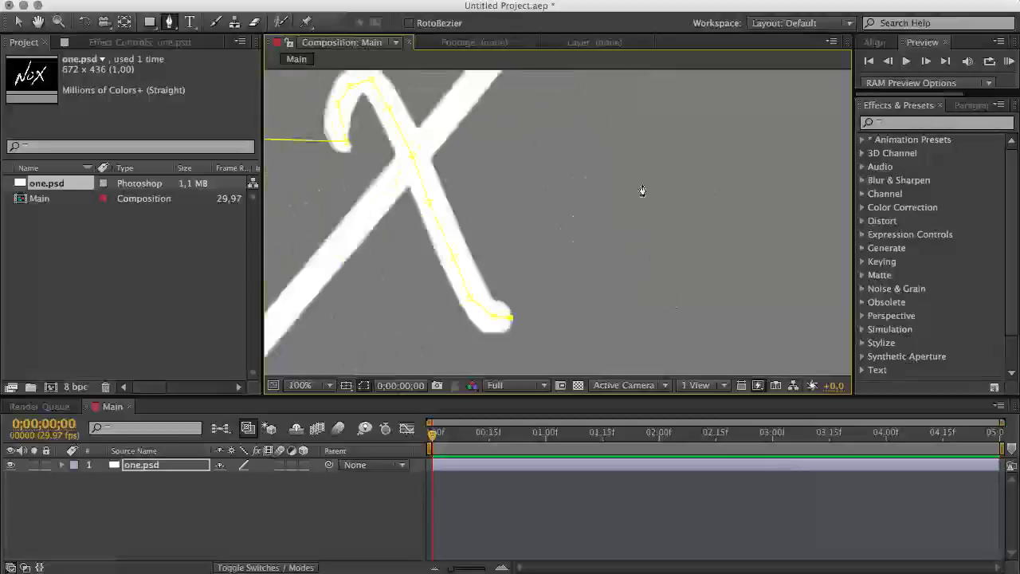
{"action": "scroll", "coordinate": [629, 192], "scroll_direction": "down", "scroll_amount": 2}
{"action": "left_click", "coordinate": [679, 212]}
{"action": "left_click", "coordinate": [668, 143]}
{"action": "left_click", "coordinate": [654, 126]}
{"action": "left_click", "coordinate": [619, 172]}
{"action": "left_click", "coordinate": [596, 205]}
{"action": "left_click", "coordinate": [564, 242]}
{"action": "left_click", "coordinate": [521, 290]}
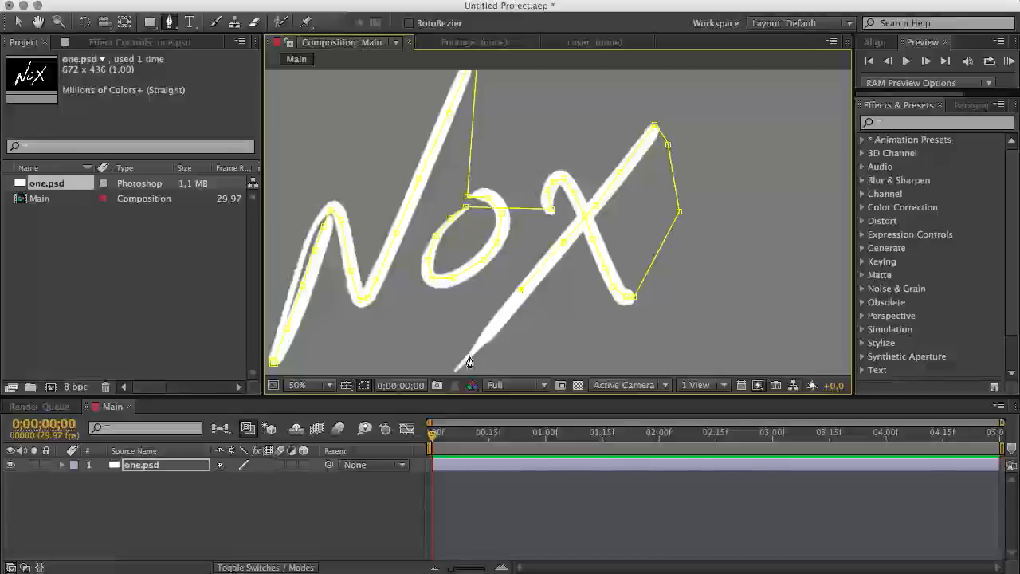
{"action": "left_click", "coordinate": [453, 369]}
Step: Inspect the mask path along the lettering and fit the whole composition in the viewer
{"action": "scroll", "coordinate": [539, 272], "scroll_direction": "down", "scroll_amount": 3}
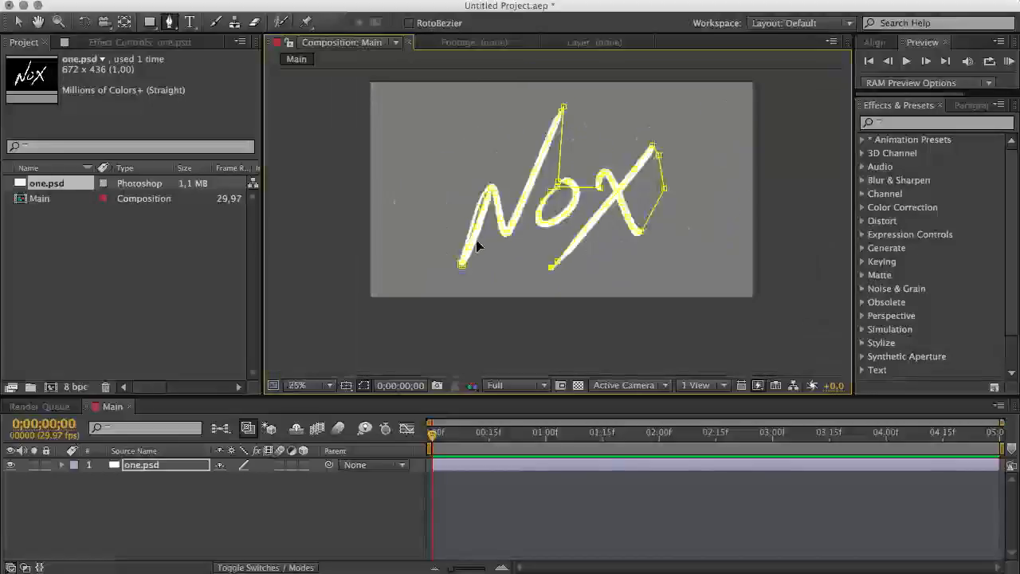
{"action": "scroll", "coordinate": [645, 222], "scroll_direction": "up", "scroll_amount": 2}
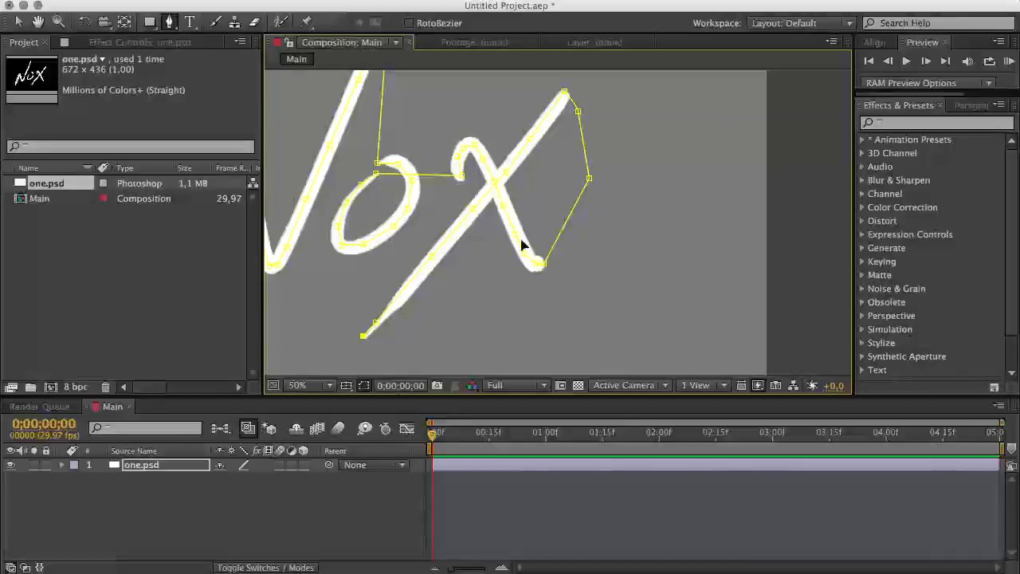
{"action": "left_click_drag", "start_coordinate": [521, 244], "coordinate": [620, 275]}
{"action": "key", "text": "g"}
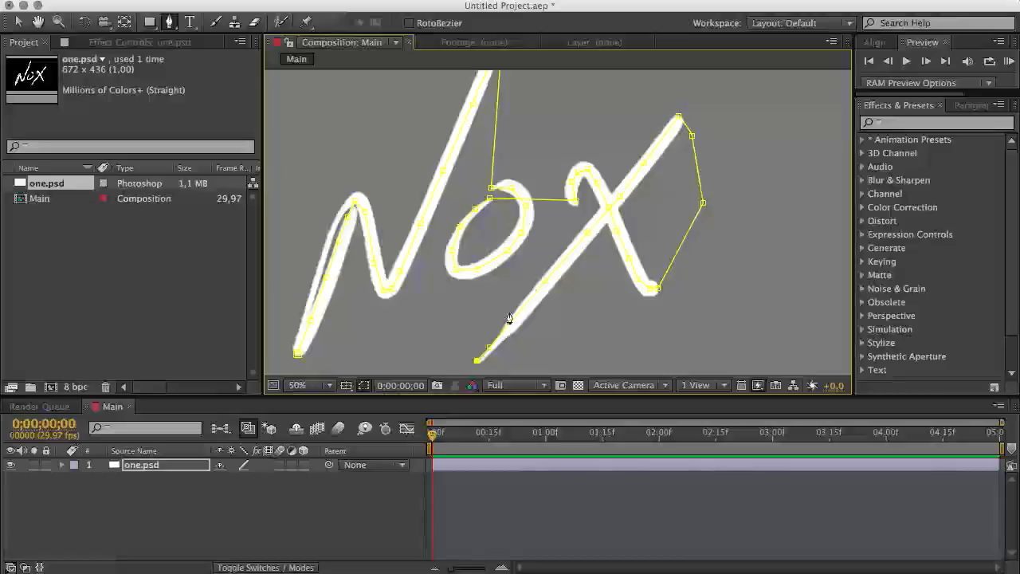
{"action": "key", "text": "comma"}
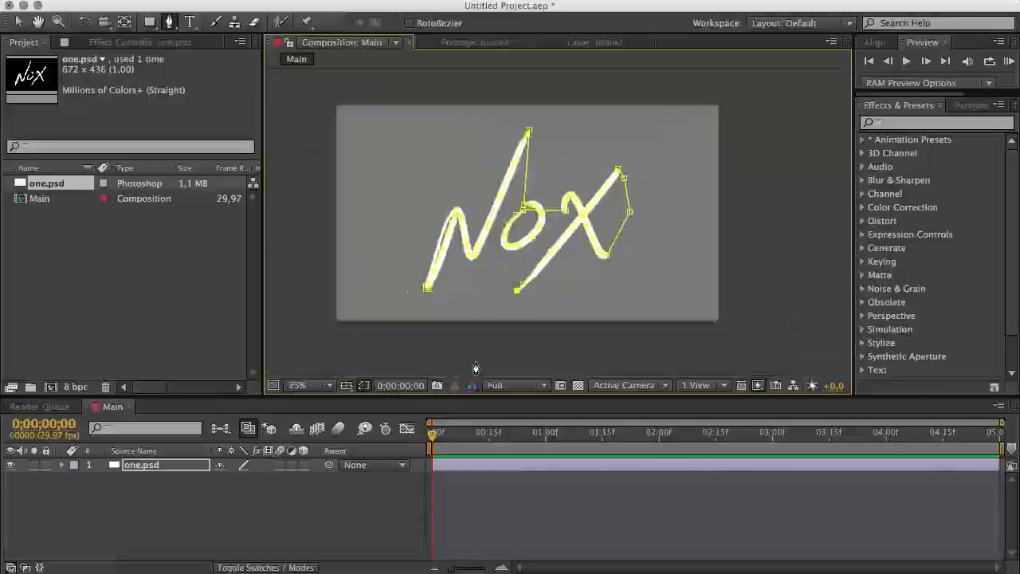
{"action": "left_click", "coordinate": [306, 387]}
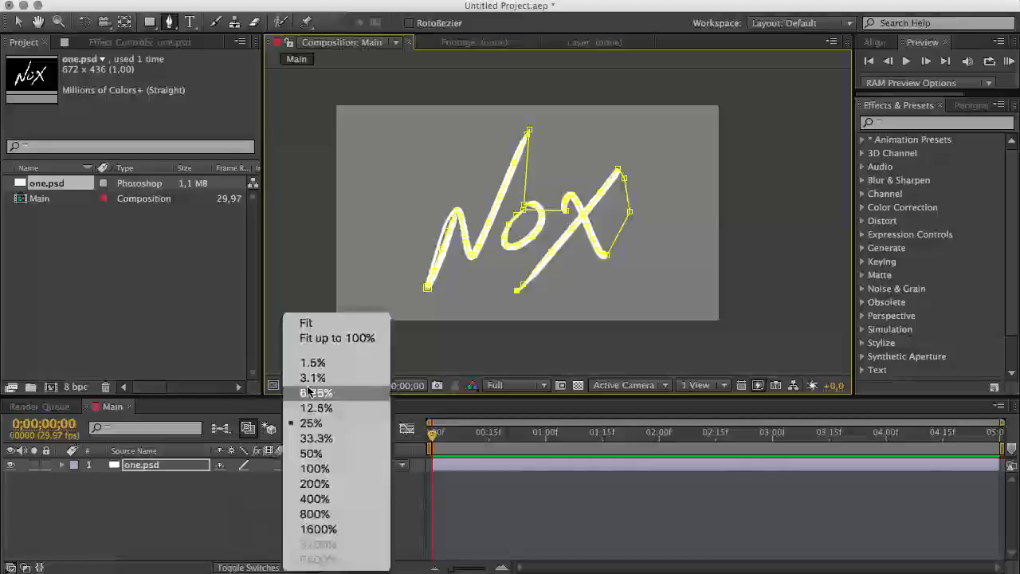
{"action": "left_click", "coordinate": [308, 323]}
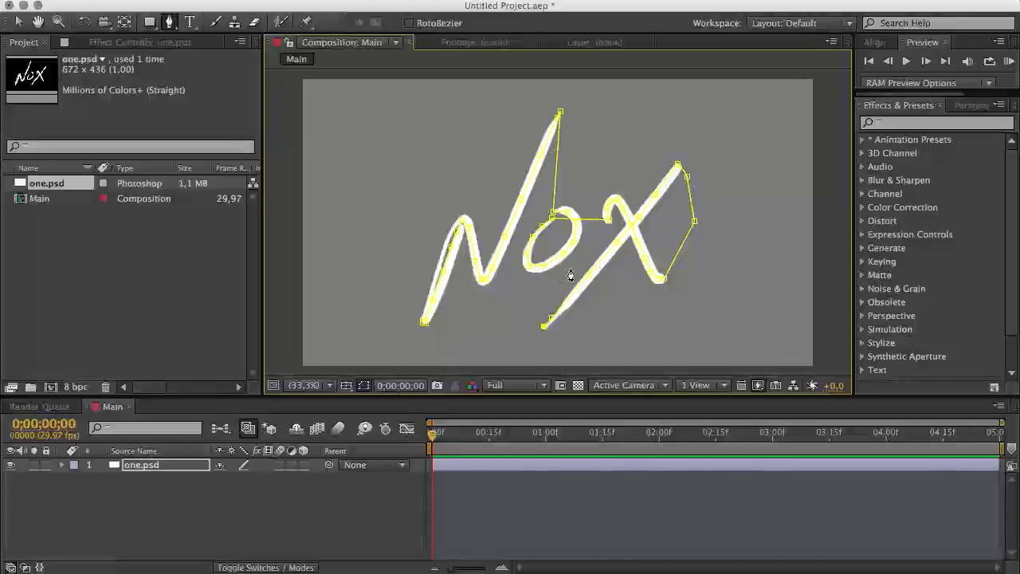
Step: Find the Stroke effect under Generate and apply it to the lettering in the composition
{"action": "left_click", "coordinate": [883, 124]}
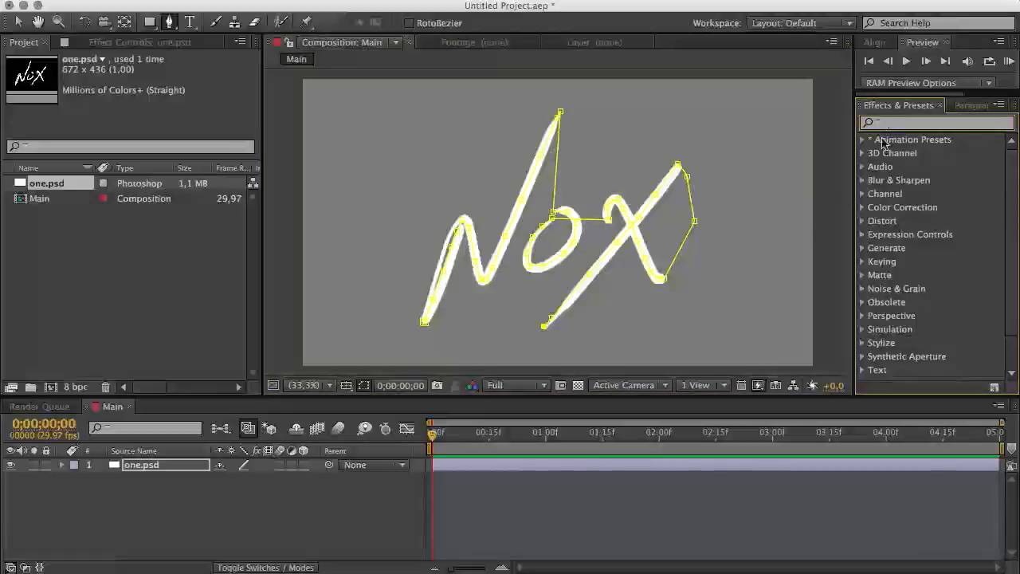
{"action": "type", "text": "Stroke"}
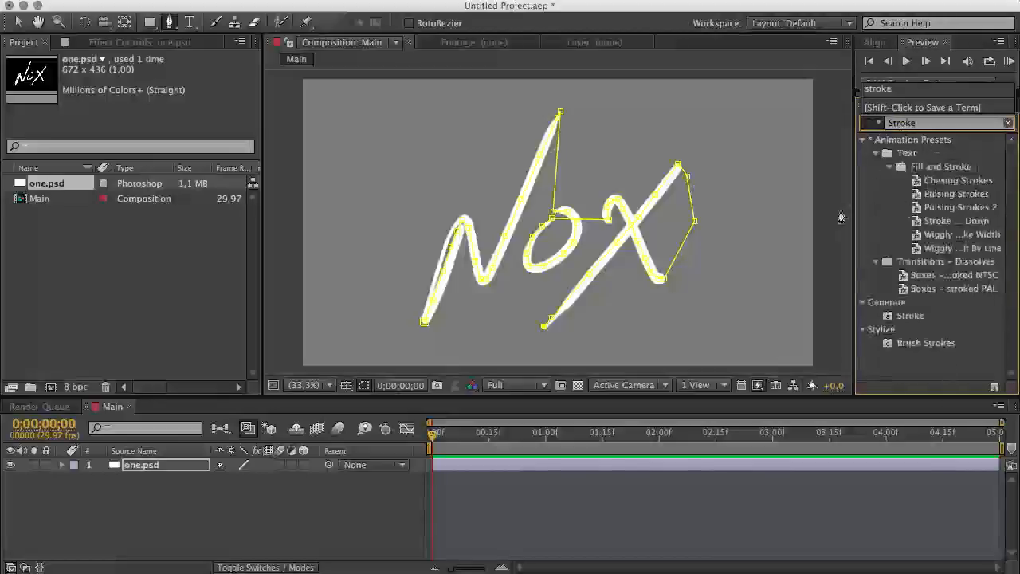
{"action": "left_click", "coordinate": [907, 316]}
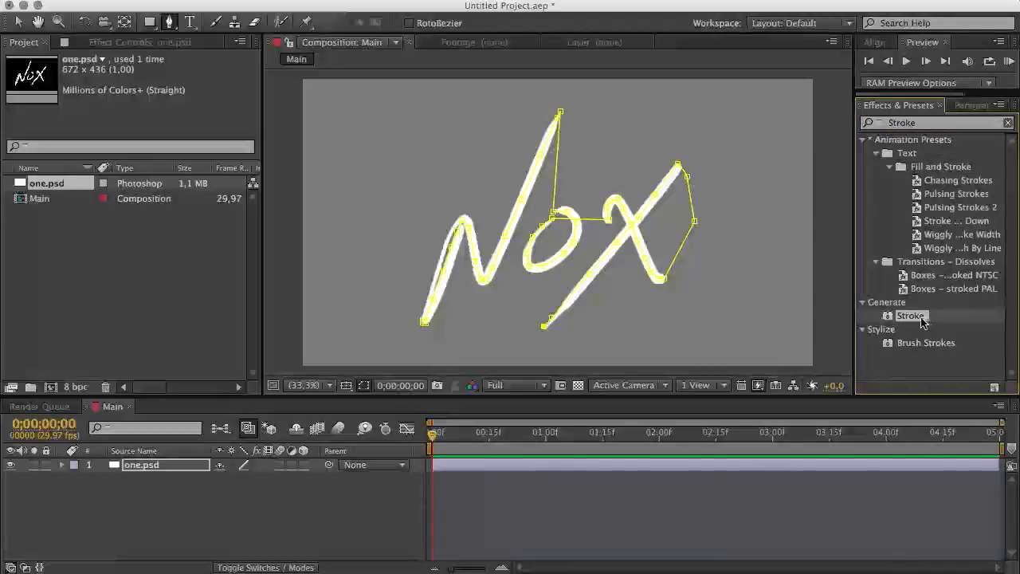
{"action": "mouse_move", "coordinate": [914, 319]}
{"action": "left_mouse_down"}
{"action": "mouse_move", "coordinate": [850, 323]}
{"action": "mouse_move", "coordinate": [523, 255]}
{"action": "left_mouse_up"}
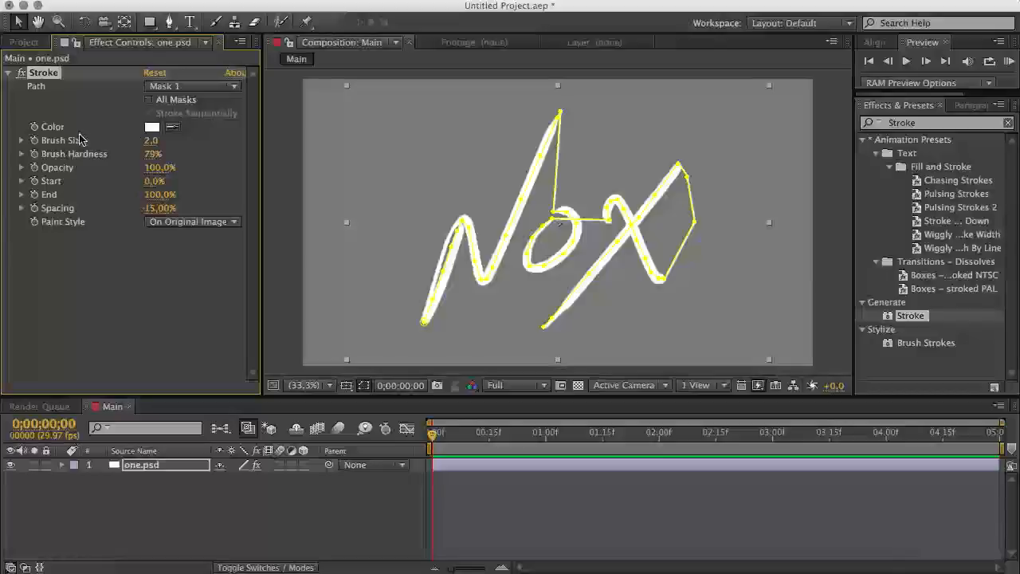
Step: Change the Stroke effect's color to bright green, 00FF03
{"action": "left_click", "coordinate": [153, 128]}
{"action": "left_click", "coordinate": [864, 302]}
{"action": "left_click_drag", "start_coordinate": [719, 278], "coordinate": [917, 152]}
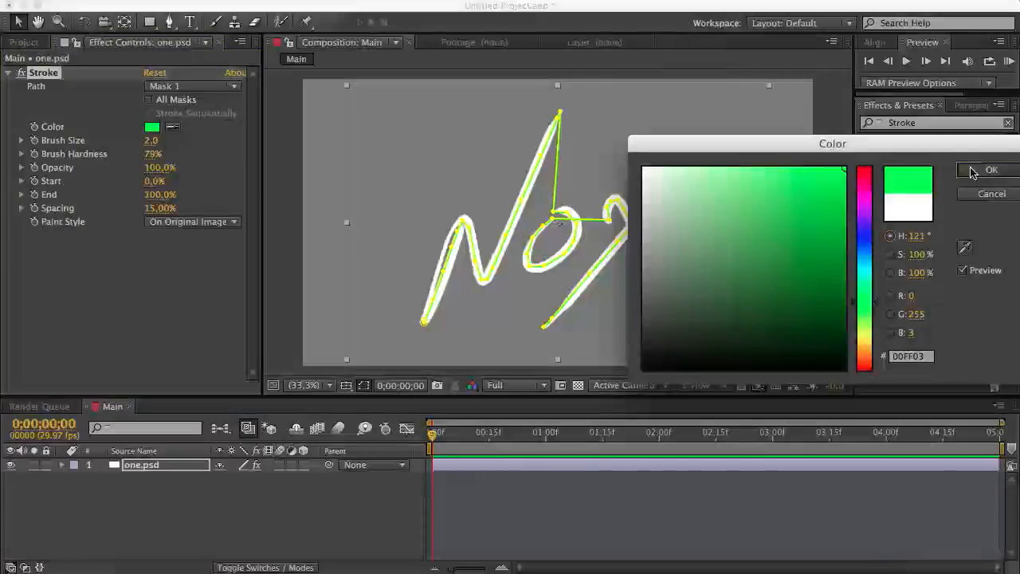
{"action": "left_click", "coordinate": [972, 172]}
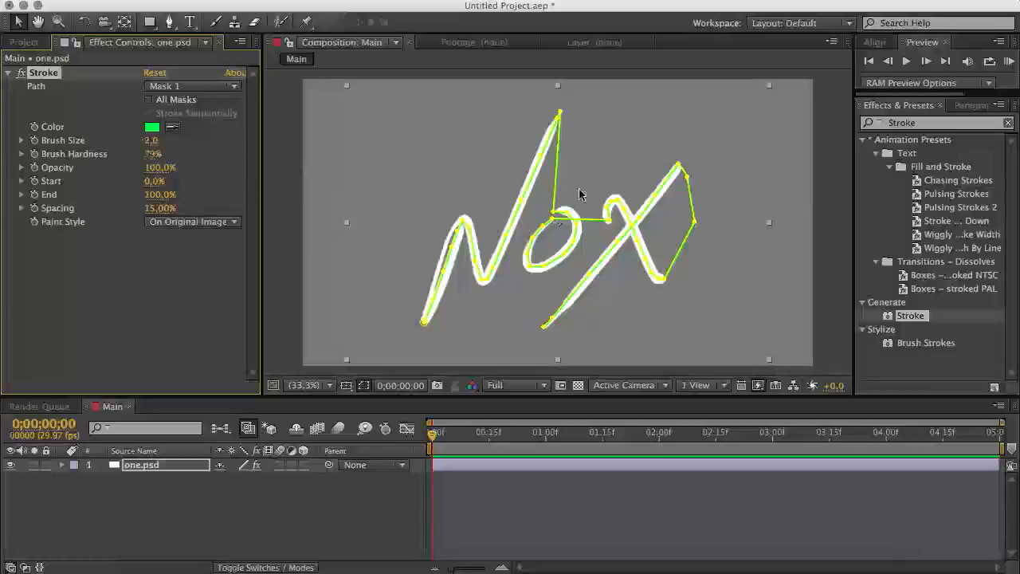
Step: Raise the Stroke's Brush Size to 16.8 so that the stroke covers the whole lettering
{"action": "key", "text": "slash"}
{"action": "left_click_drag", "start_coordinate": [151, 141], "coordinate": [276, 147]}
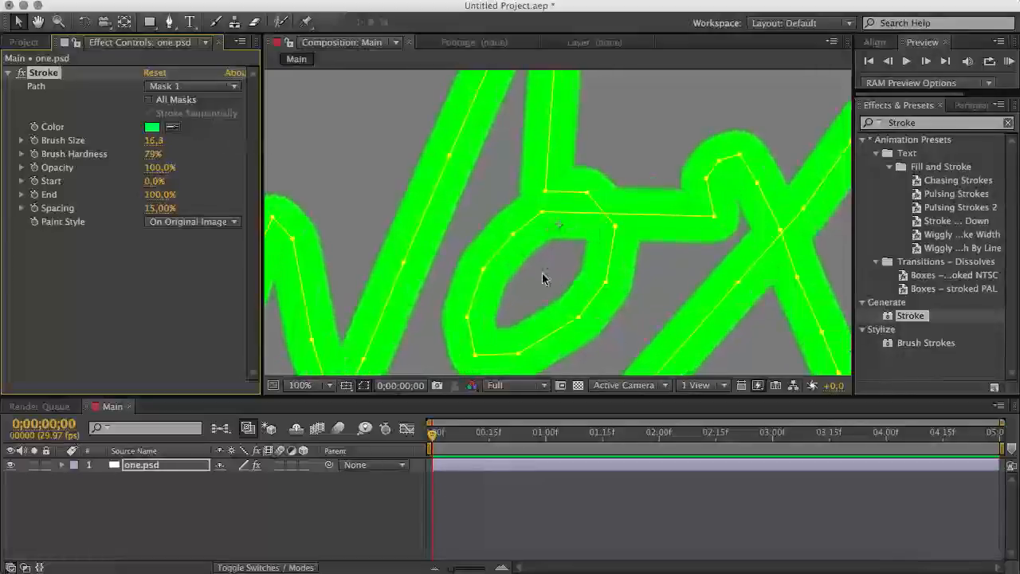
{"action": "key", "text": "comma"}
{"action": "key", "text": "comma"}
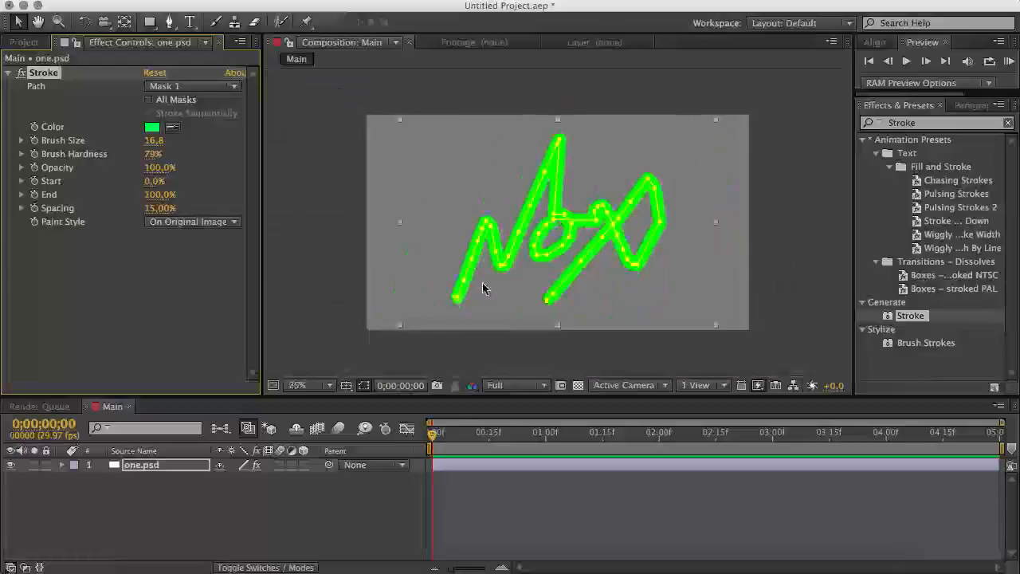
{"action": "key", "text": "period"}
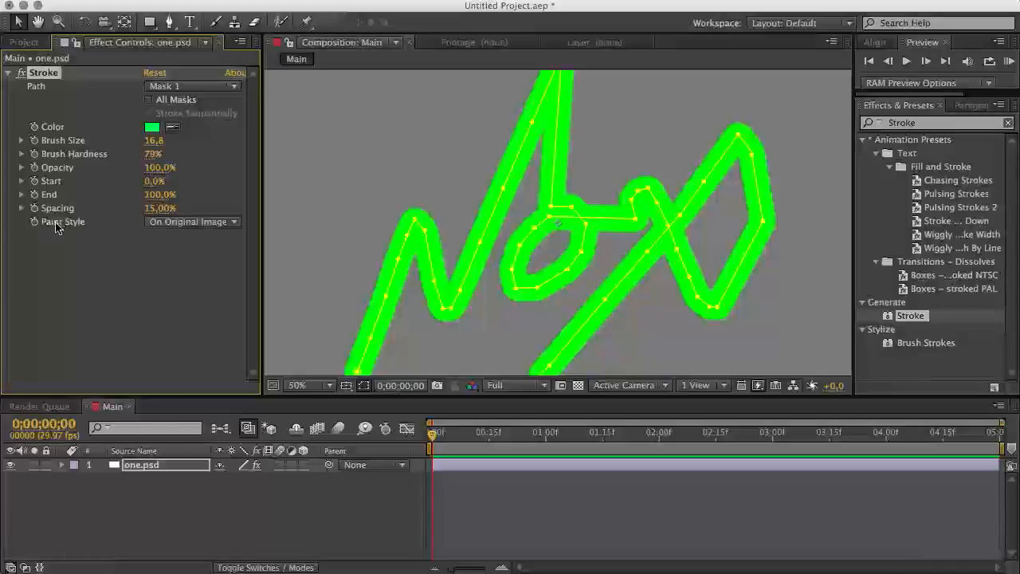
Step: Set the Stroke's Paint Style to Reveal Original Image and try out its End value
{"action": "left_click", "coordinate": [232, 224]}
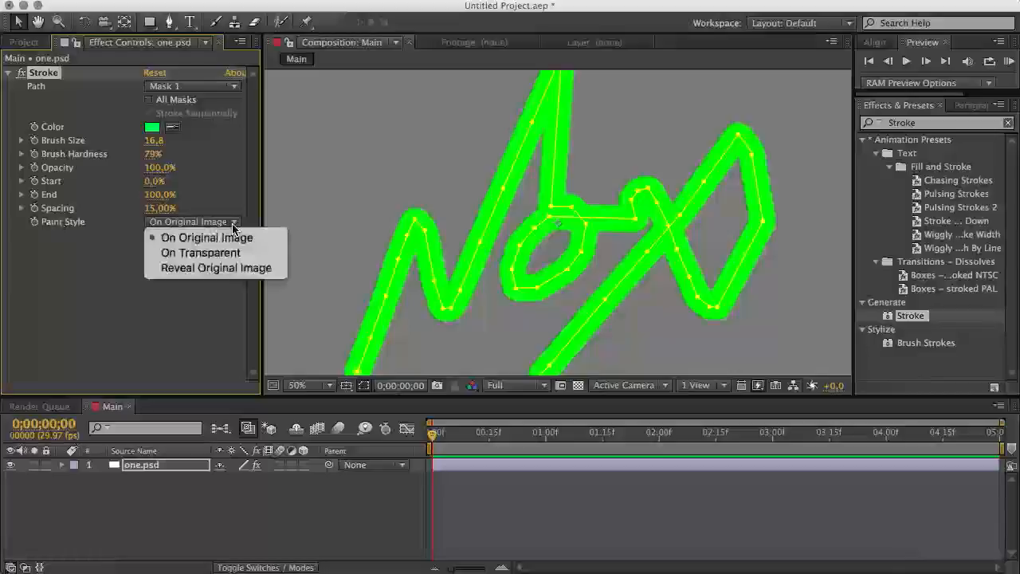
{"action": "left_click", "coordinate": [272, 273]}
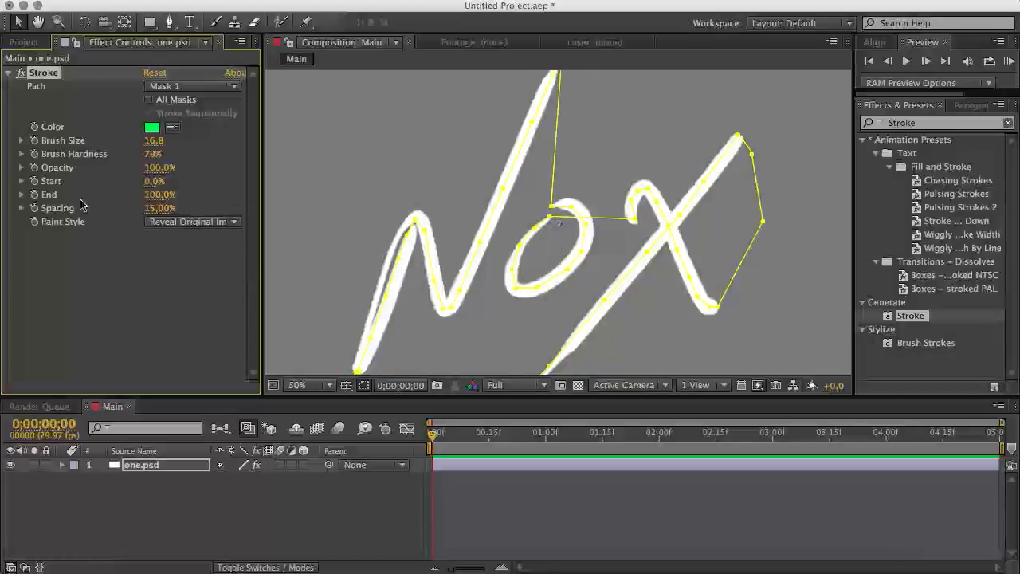
{"action": "mouse_move", "coordinate": [164, 196]}
{"action": "left_mouse_down"}
{"action": "mouse_move", "coordinate": [102, 199]}
{"action": "mouse_move", "coordinate": [174, 201]}
{"action": "left_mouse_up"}
Step: Expand the layer's Stroke properties and add an End keyframe of 0% at the first frame
{"action": "left_click", "coordinate": [62, 466]}
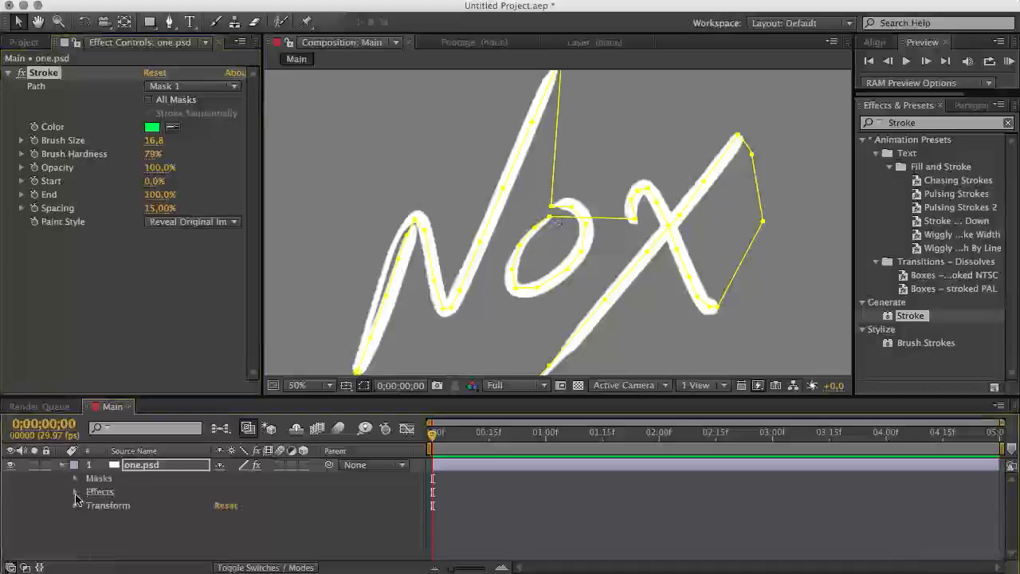
{"action": "left_click", "coordinate": [76, 493]}
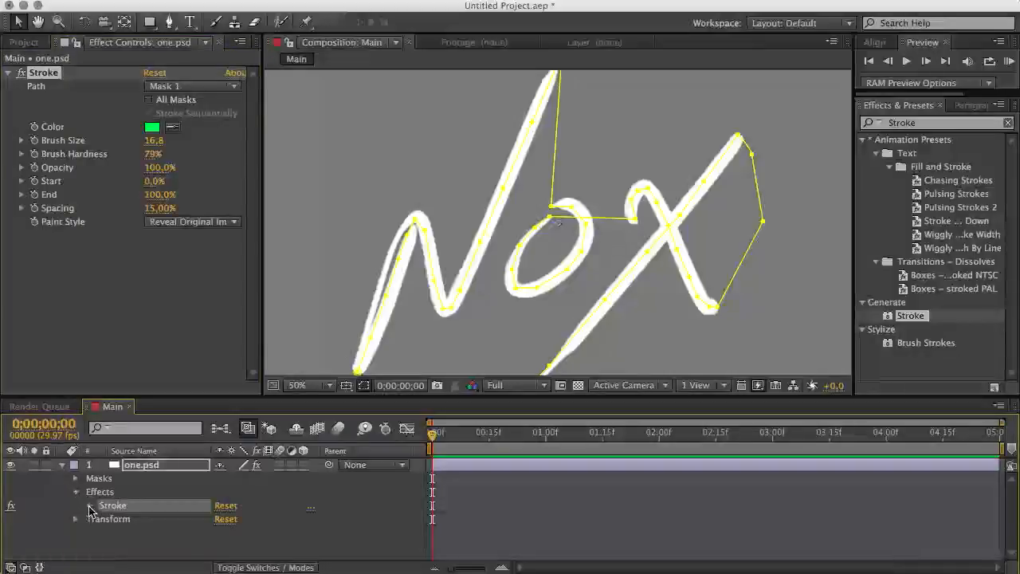
{"action": "left_click", "coordinate": [89, 506]}
{"action": "scroll", "coordinate": [131, 486], "scroll_direction": "down", "scroll_amount": 4}
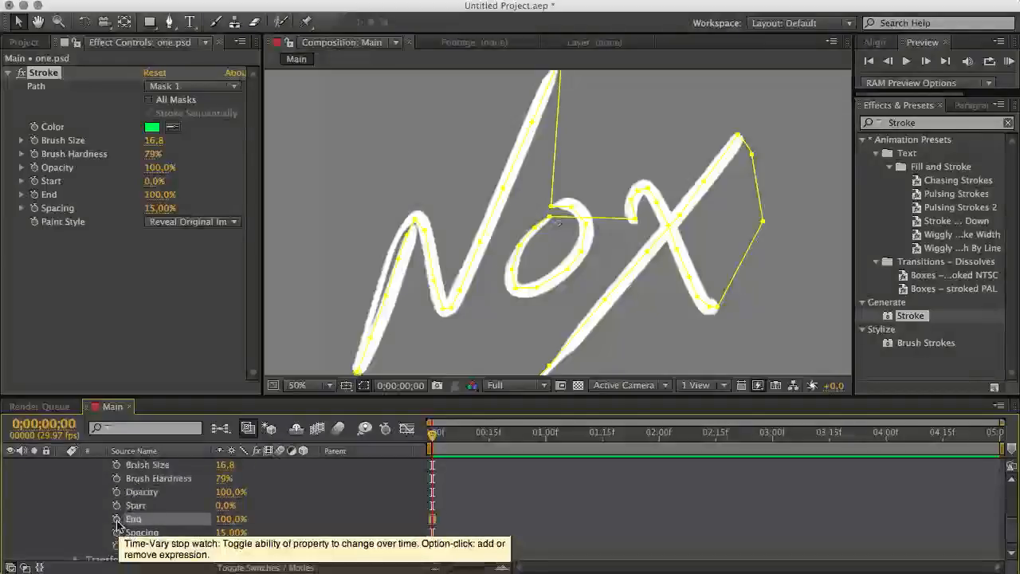
{"action": "left_click", "coordinate": [116, 520]}
{"action": "left_click_drag", "start_coordinate": [230, 521], "coordinate": [148, 522]}
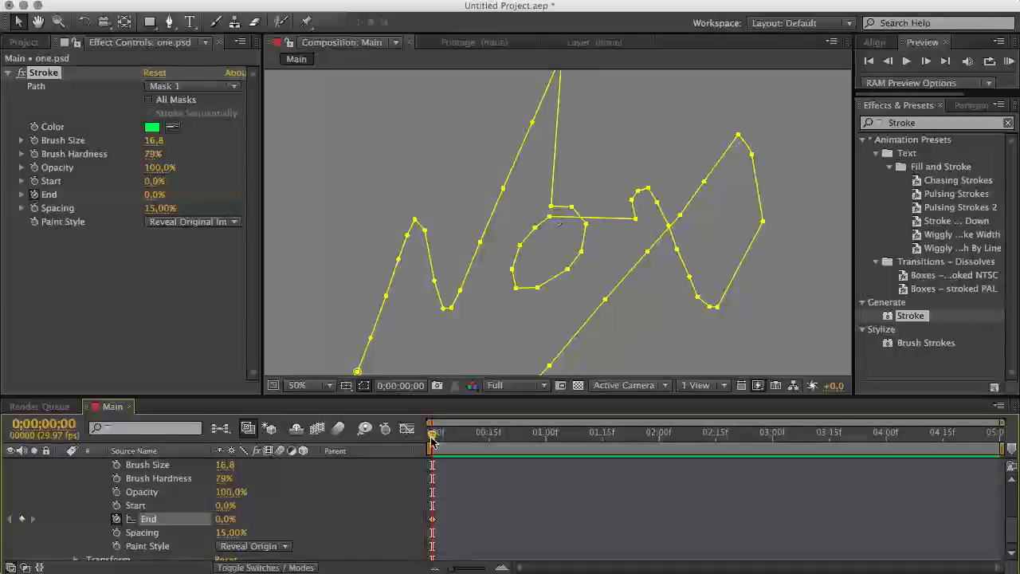
Step: Keyframe the Stroke's End at 35% at 0;00;00;15 for the N and 58% at 0;00;00;29 for the O
{"action": "left_click_drag", "start_coordinate": [432, 440], "coordinate": [489, 441]}
{"action": "left_click_drag", "start_coordinate": [227, 522], "coordinate": [255, 521]}
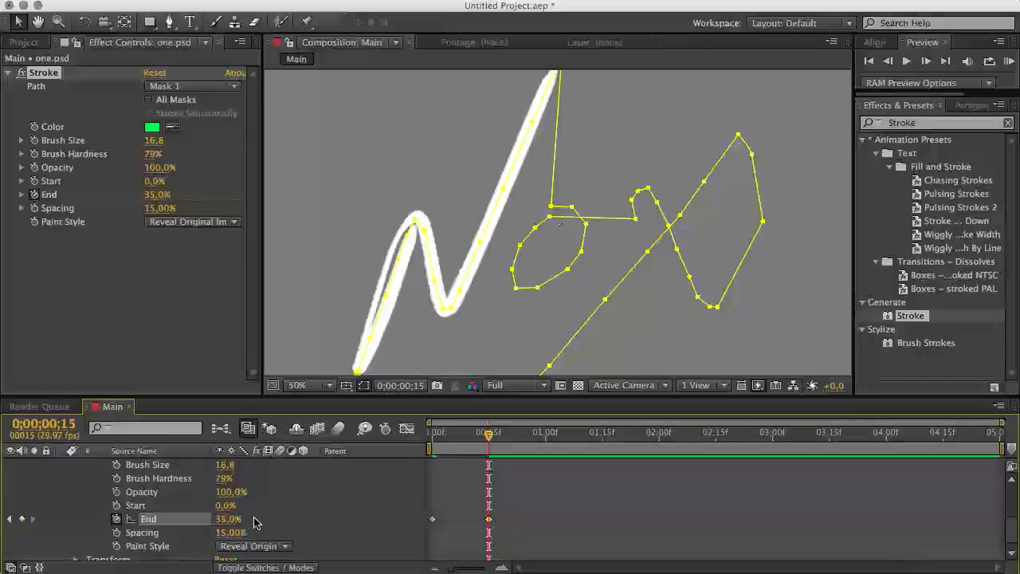
{"action": "left_click_drag", "start_coordinate": [490, 440], "coordinate": [548, 446]}
{"action": "mouse_move", "coordinate": [227, 519]}
{"action": "left_mouse_down"}
{"action": "mouse_move", "coordinate": [250, 519]}
{"action": "mouse_move", "coordinate": [206, 523]}
{"action": "left_mouse_up"}
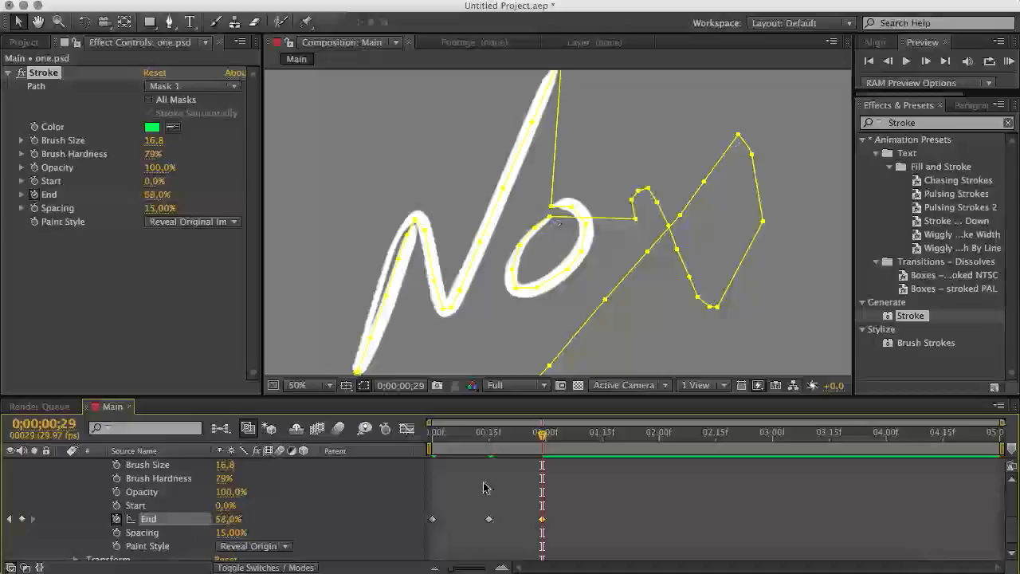
Step: Keyframe the Stroke's End at 72% at 0;00;01;08 for the X's first diagonal and 100% at 0;00;01;15
{"action": "left_click_drag", "start_coordinate": [544, 443], "coordinate": [576, 444]}
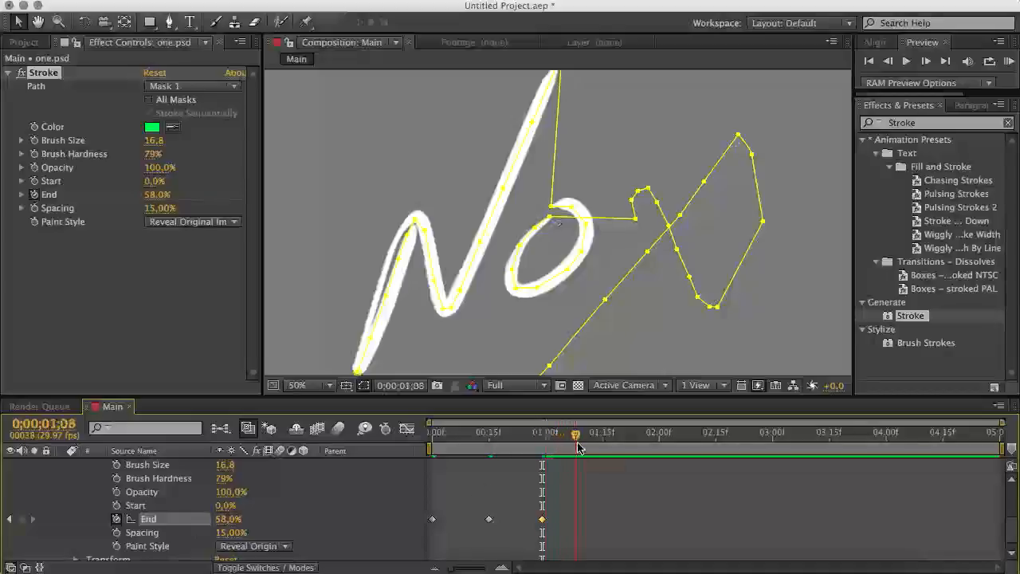
{"action": "left_click_drag", "start_coordinate": [227, 521], "coordinate": [237, 522]}
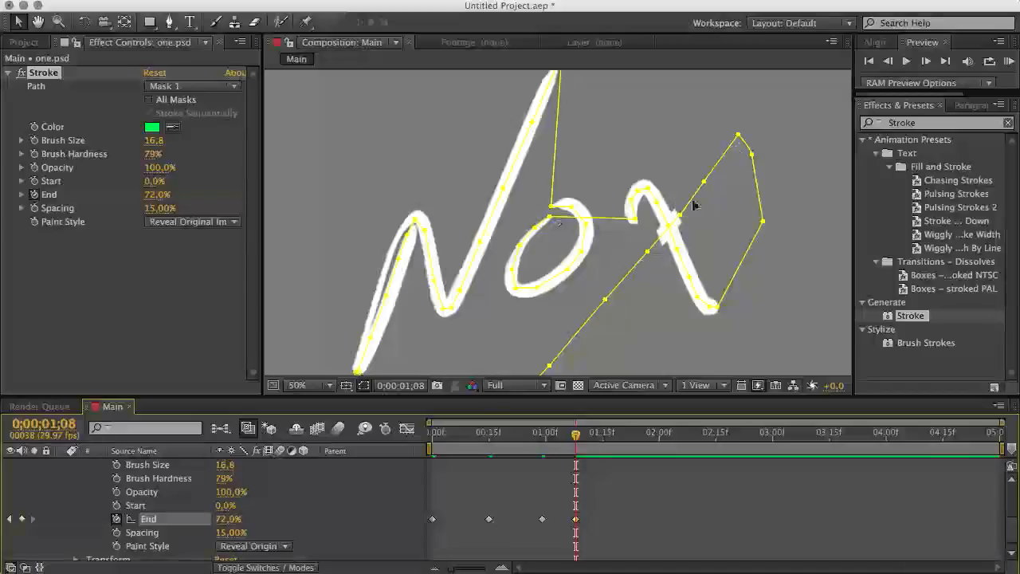
{"action": "left_click_drag", "start_coordinate": [584, 427], "coordinate": [606, 440]}
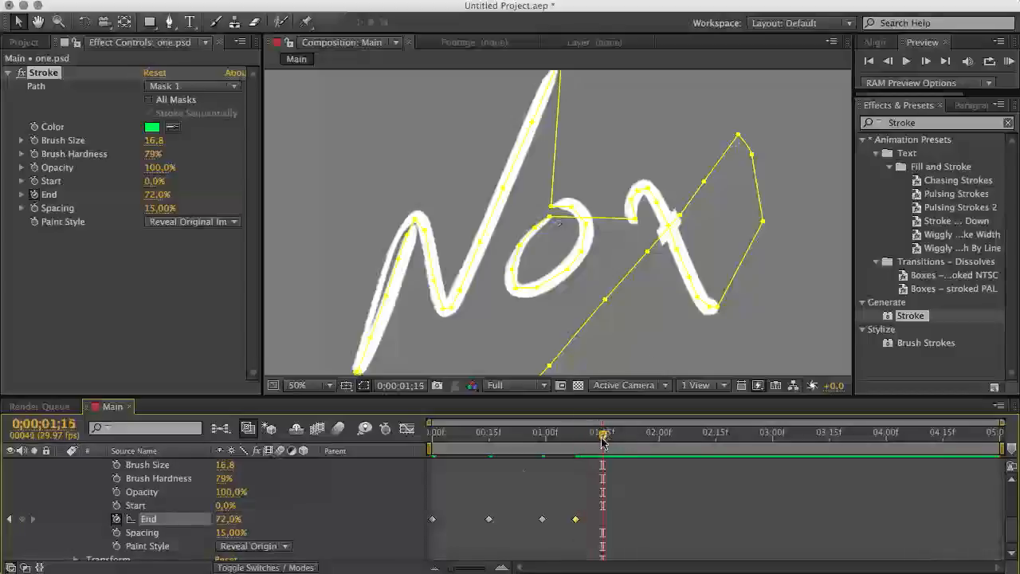
{"action": "left_click_drag", "start_coordinate": [241, 519], "coordinate": [261, 519]}
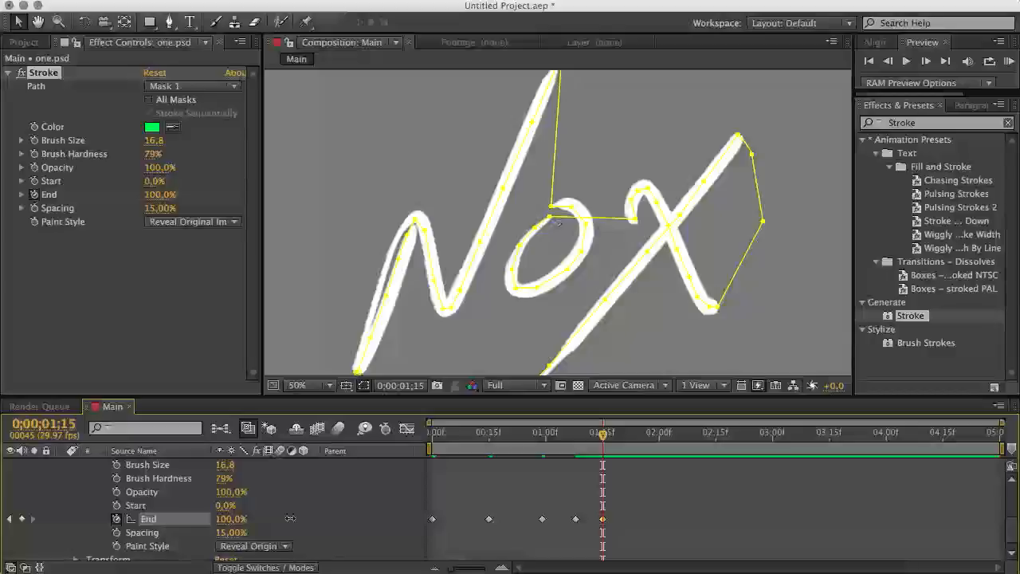
Step: Show the whole composition with nothing selected and run a RAM preview of the handwriting reveal
{"action": "scroll", "coordinate": [557, 298], "scroll_direction": "down", "scroll_amount": 2}
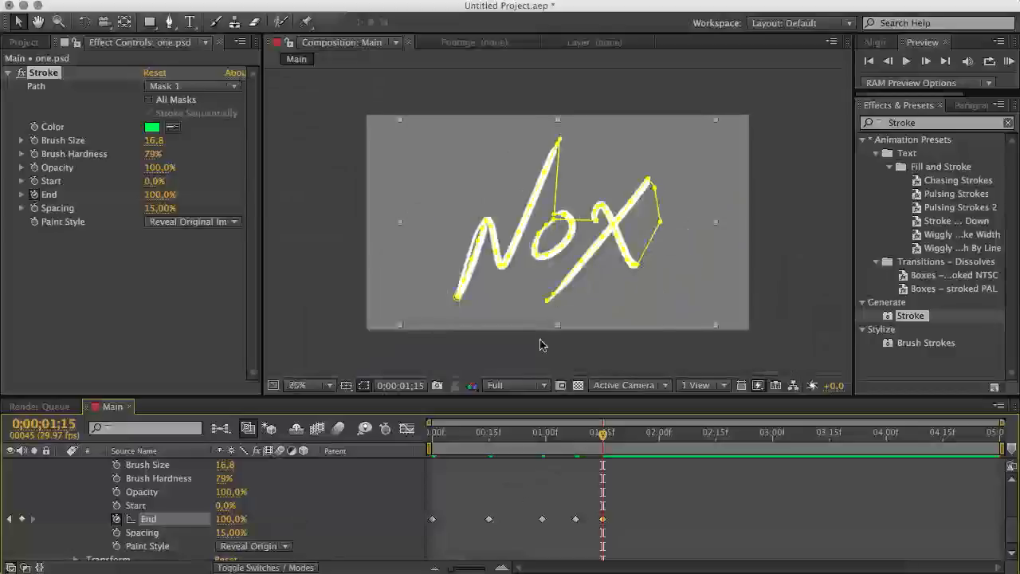
{"action": "left_click", "coordinate": [592, 357]}
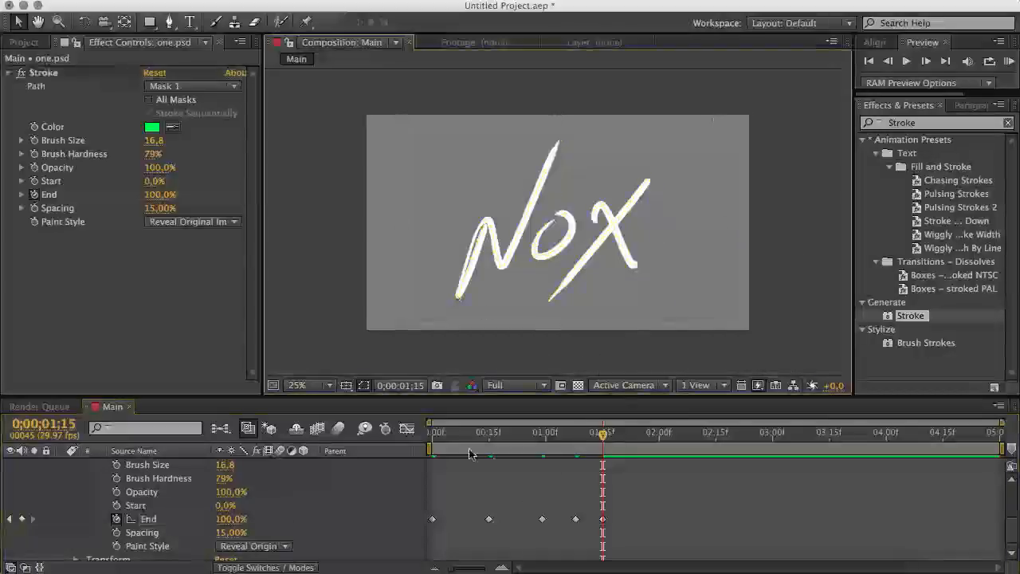
{"action": "left_click", "coordinate": [1009, 62]}
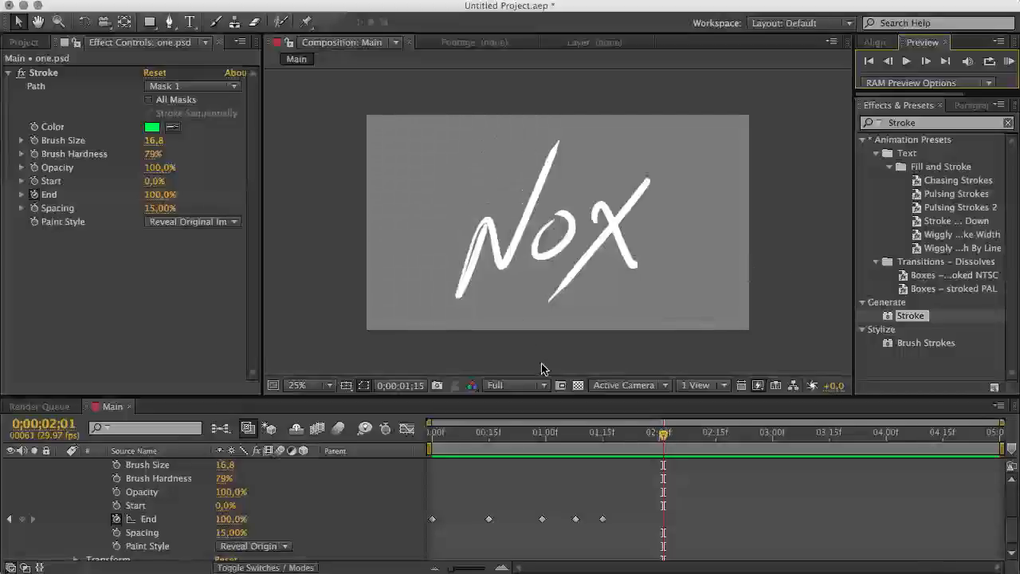
Step: Collapse the Stroke settings, search the effects for "glow" and apply Glow to the lettering
{"action": "left_click", "coordinate": [7, 72]}
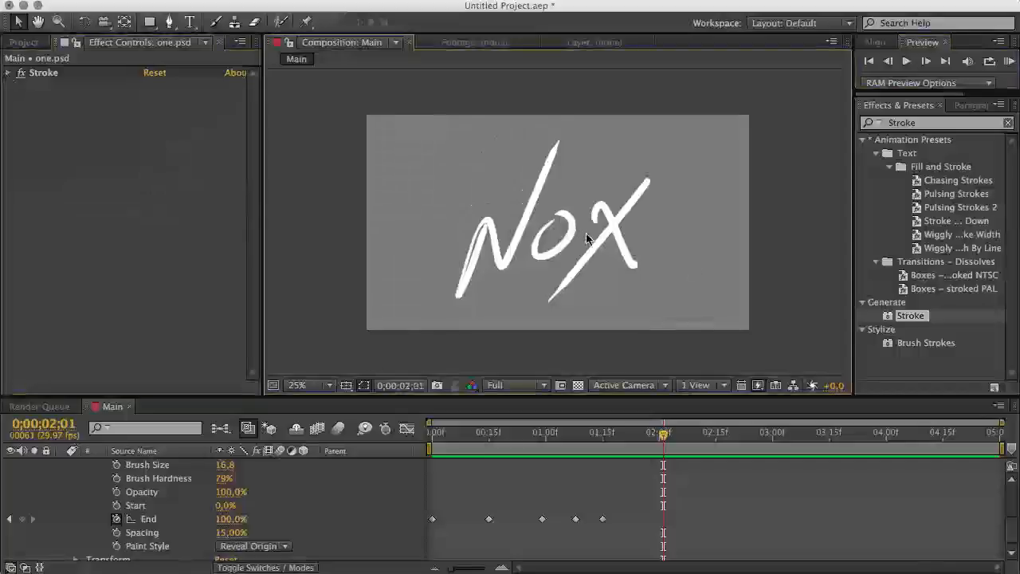
{"action": "left_click", "coordinate": [1008, 123]}
{"action": "left_click", "coordinate": [984, 126]}
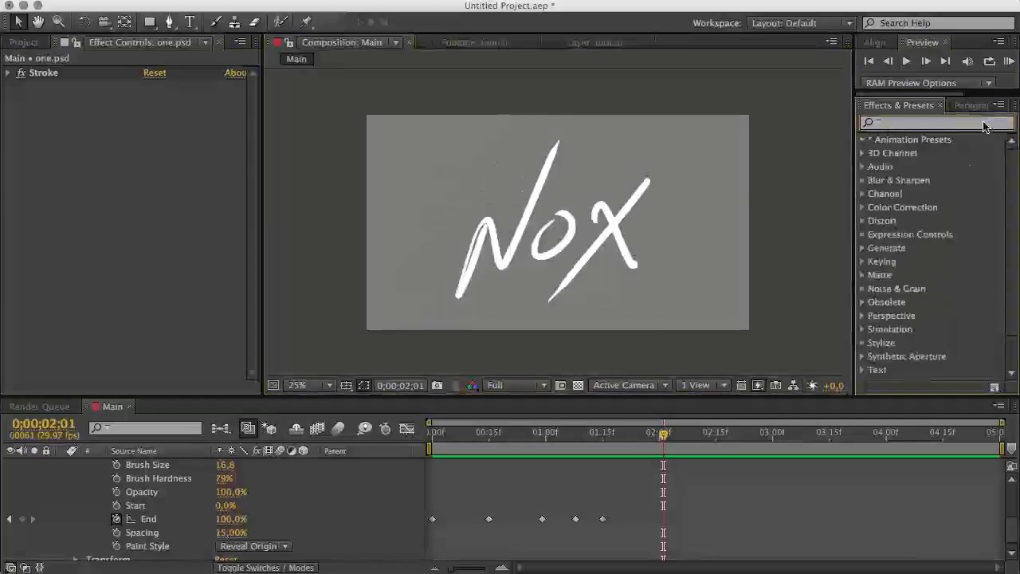
{"action": "type", "text": "glow"}
{"action": "left_click_drag", "start_coordinate": [906, 196], "coordinate": [634, 227]}
Step: Start keyframing the Glow Radius at 0;00;01;17, just after the lettering is fully drawn
{"action": "left_click", "coordinate": [610, 442]}
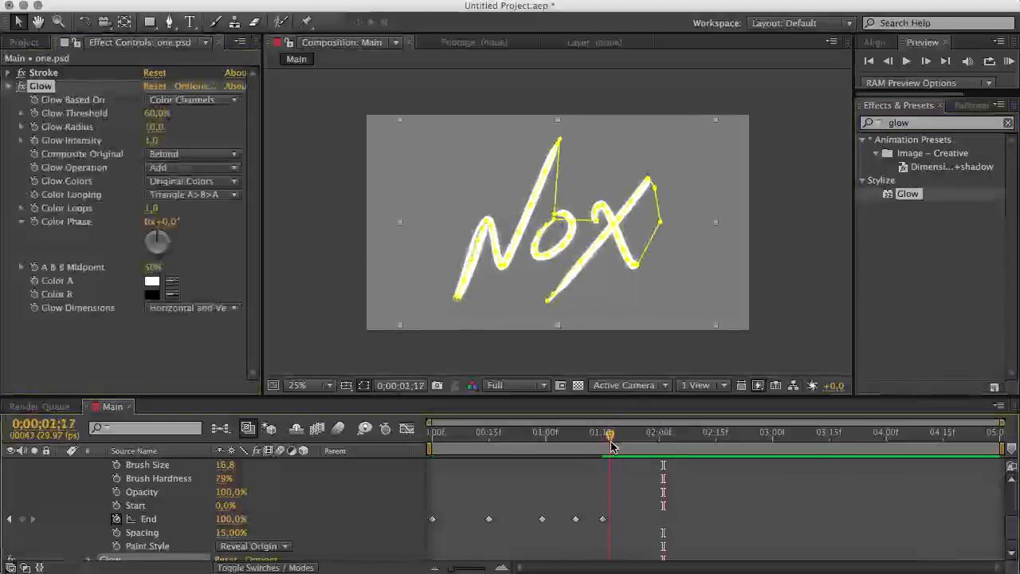
{"action": "scroll", "coordinate": [77, 476], "scroll_direction": "up", "scroll_amount": 4}
{"action": "left_click", "coordinate": [88, 506]}
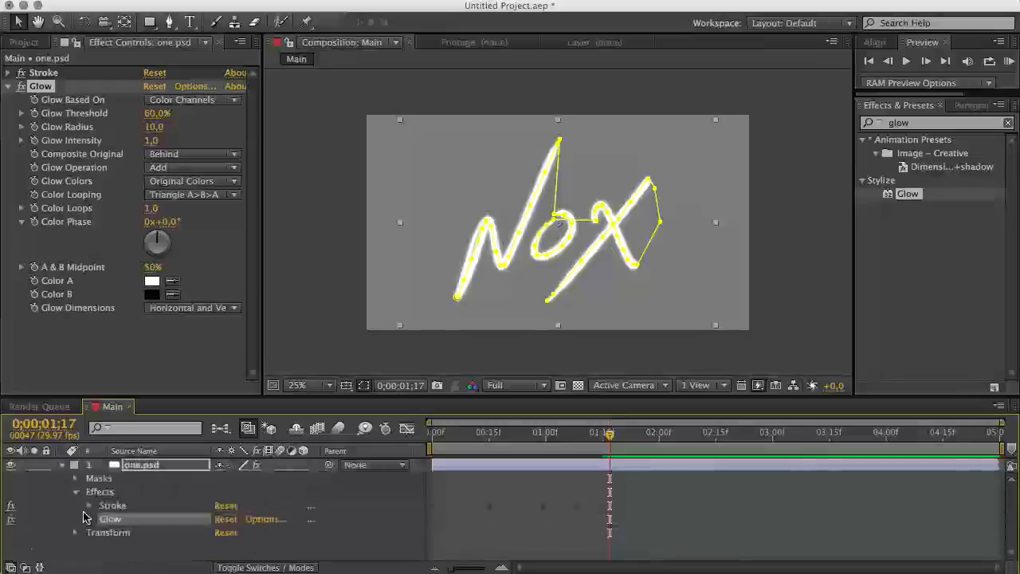
{"action": "left_click", "coordinate": [89, 518]}
{"action": "scroll", "coordinate": [90, 523], "scroll_direction": "down", "scroll_amount": 2}
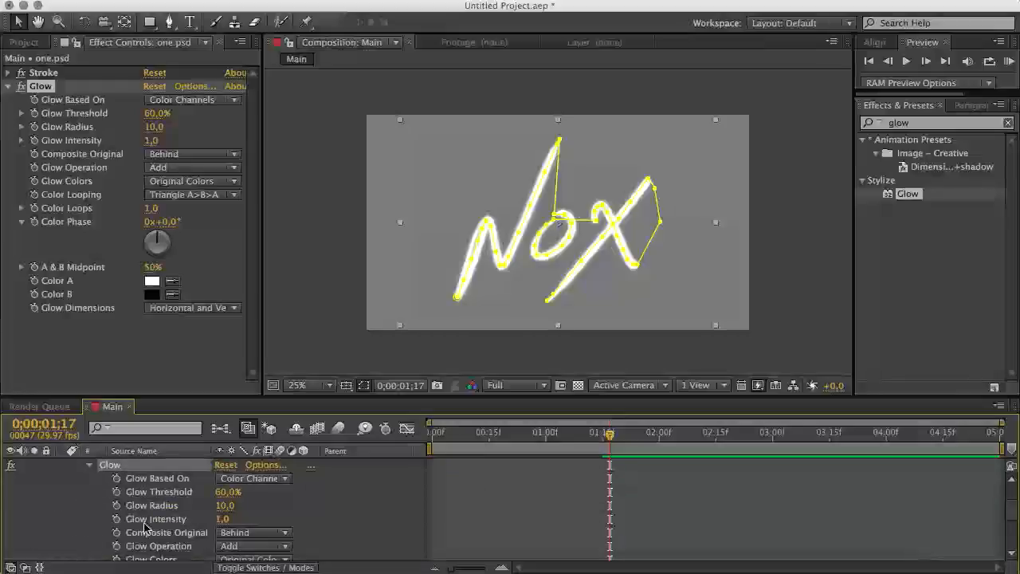
{"action": "left_click", "coordinate": [116, 505]}
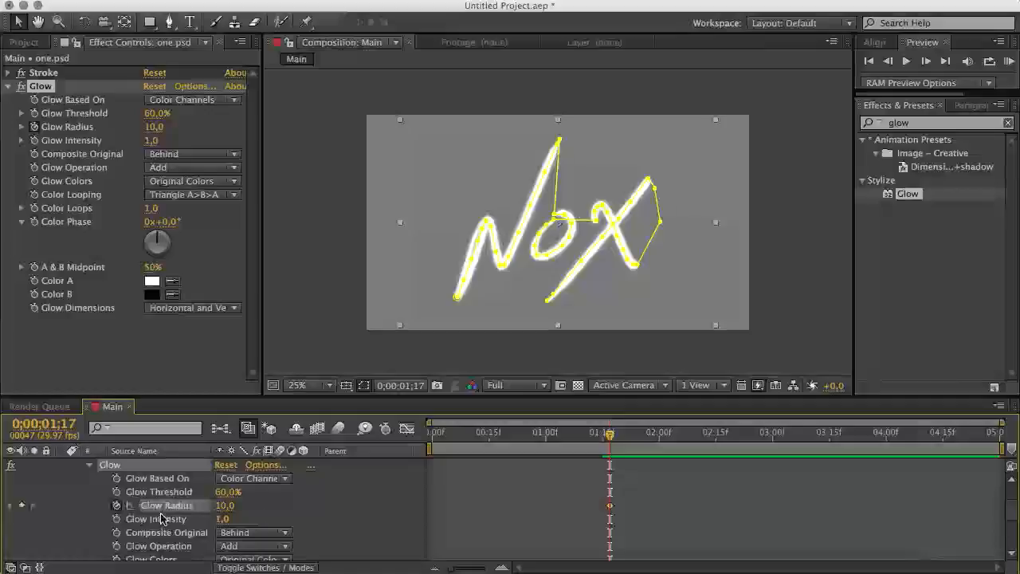
Step: Add a strongly increased Glow Radius keyframe at about 0;00;01;25 and one of 0 at 0;00;02;09, then collapse the layer
{"action": "left_click_drag", "start_coordinate": [184, 515], "coordinate": [346, 503]}
{"action": "left_click", "coordinate": [641, 437]}
{"action": "left_click", "coordinate": [694, 438]}
{"action": "left_click_drag", "start_coordinate": [224, 510], "coordinate": [16, 526]}
{"action": "scroll", "coordinate": [48, 514], "scroll_direction": "up", "scroll_amount": 3}
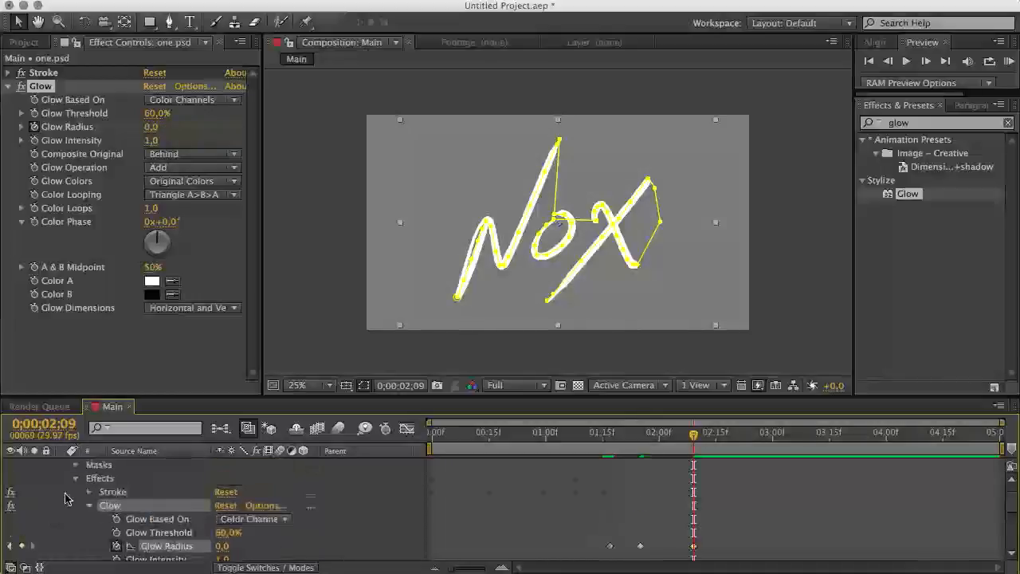
{"action": "left_click", "coordinate": [75, 480]}
{"action": "left_click", "coordinate": [62, 465]}
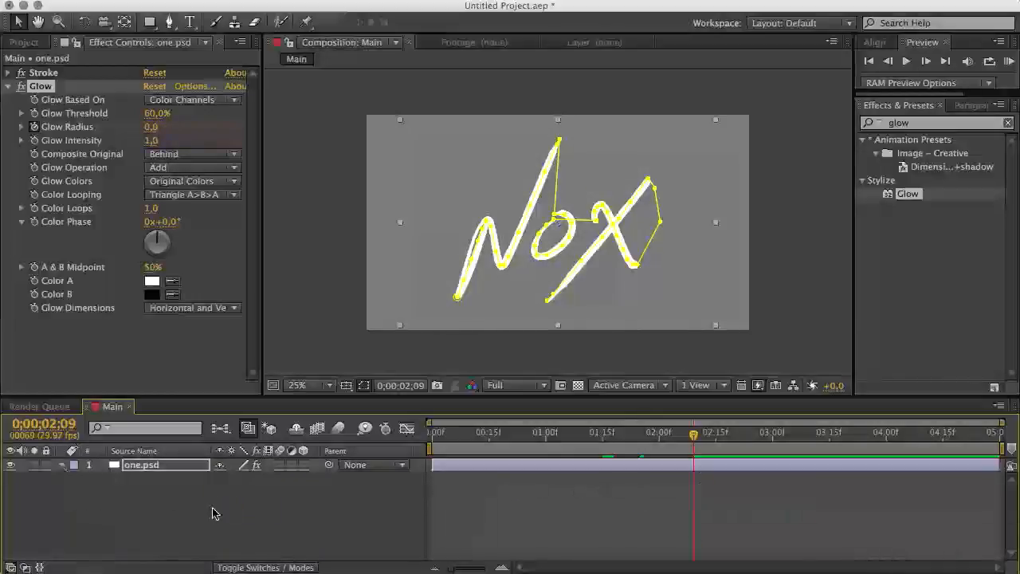
Step: Fade out the one.psd layer with Opacity keyframes of 100% at 0;00;01;26 and 0% at 0;00;02;09
{"action": "left_click", "coordinate": [63, 467]}
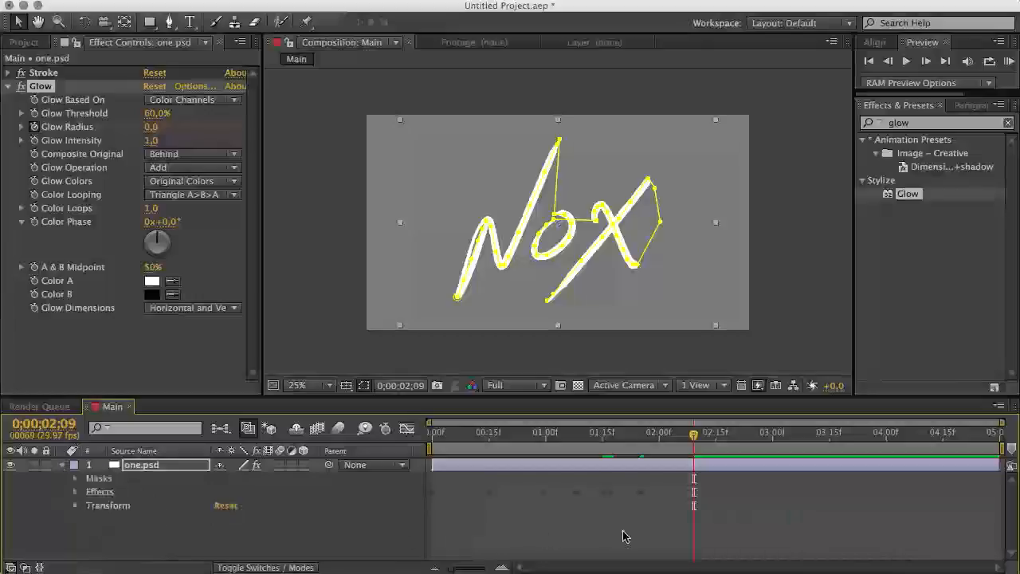
{"action": "key", "text": "t"}
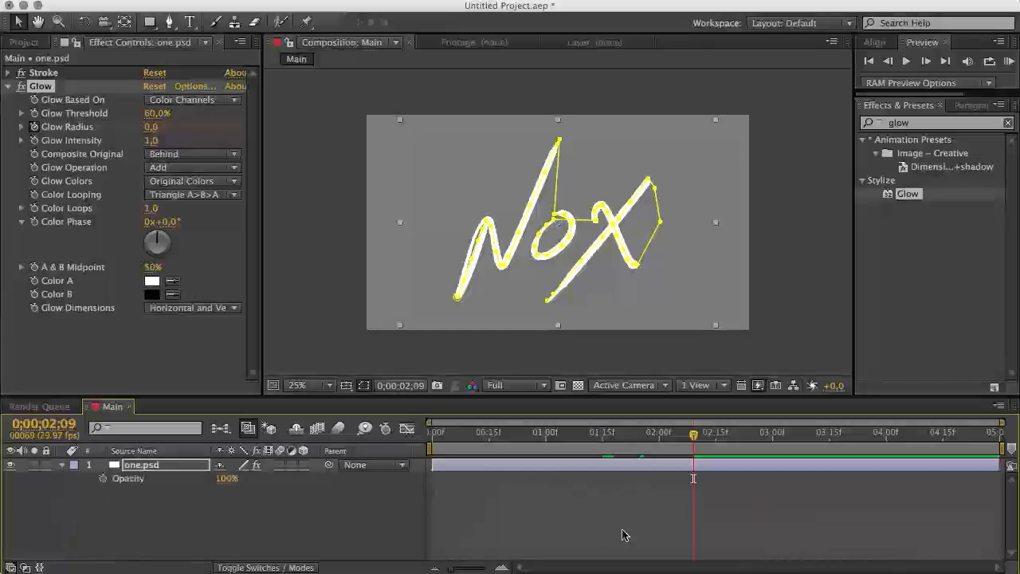
{"action": "left_click", "coordinate": [102, 478]}
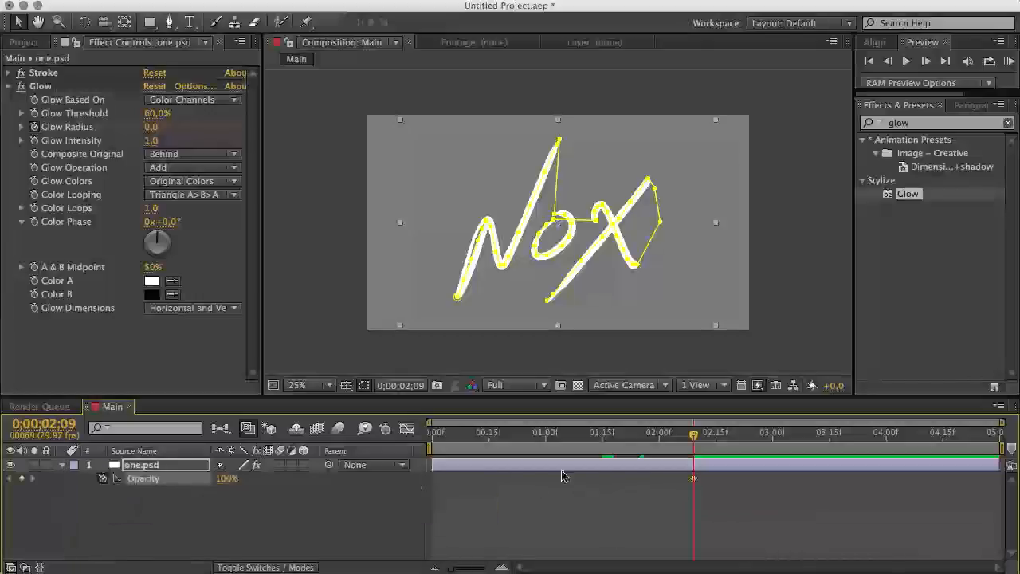
{"action": "left_click", "coordinate": [644, 435]}
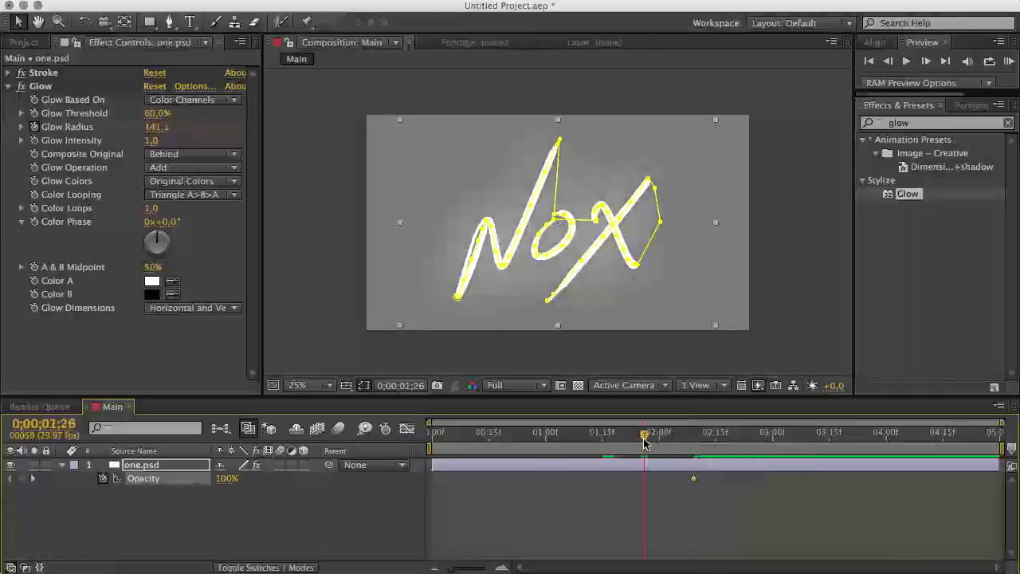
{"action": "left_click_drag", "start_coordinate": [226, 479], "coordinate": [259, 481]}
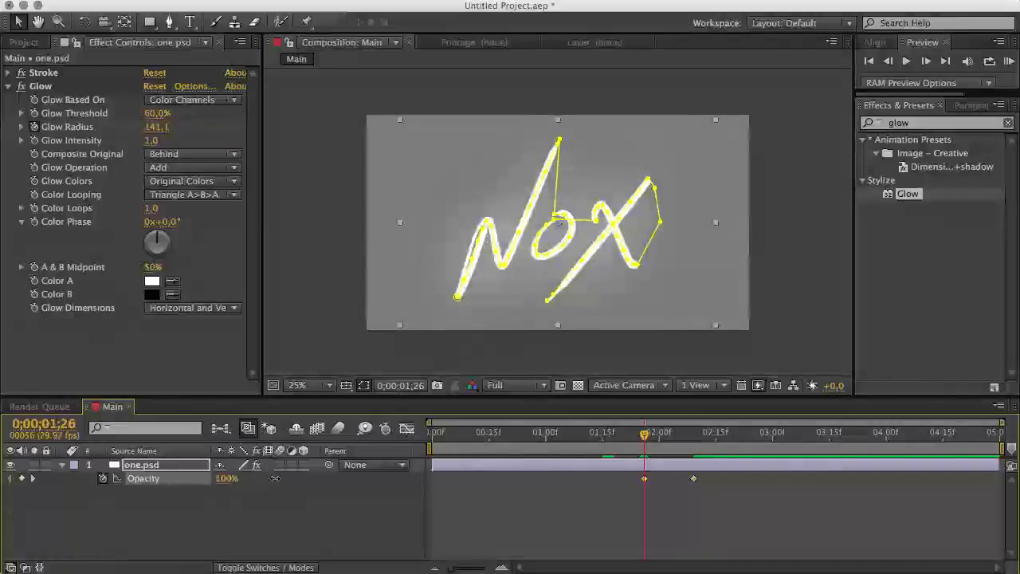
{"action": "left_click", "coordinate": [31, 478]}
{"action": "left_click", "coordinate": [227, 478]}
{"action": "type", "text": "0"}
{"action": "key", "text": "Return"}
Step: Run a RAM preview of the whole animation, then collapse and deselect the layer and go to 0;00;01;15
{"action": "left_click", "coordinate": [1009, 60]}
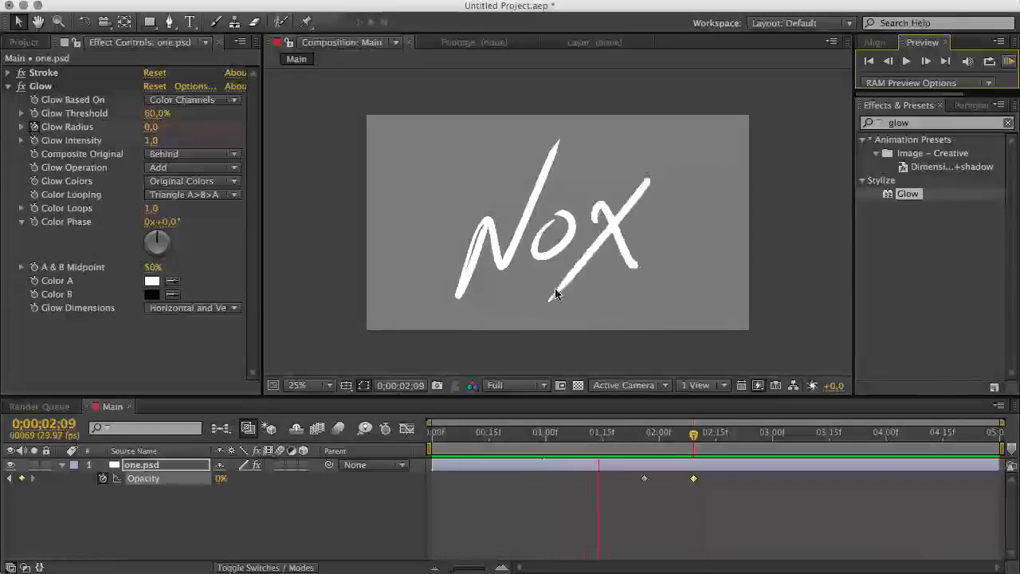
{"action": "key", "text": "space"}
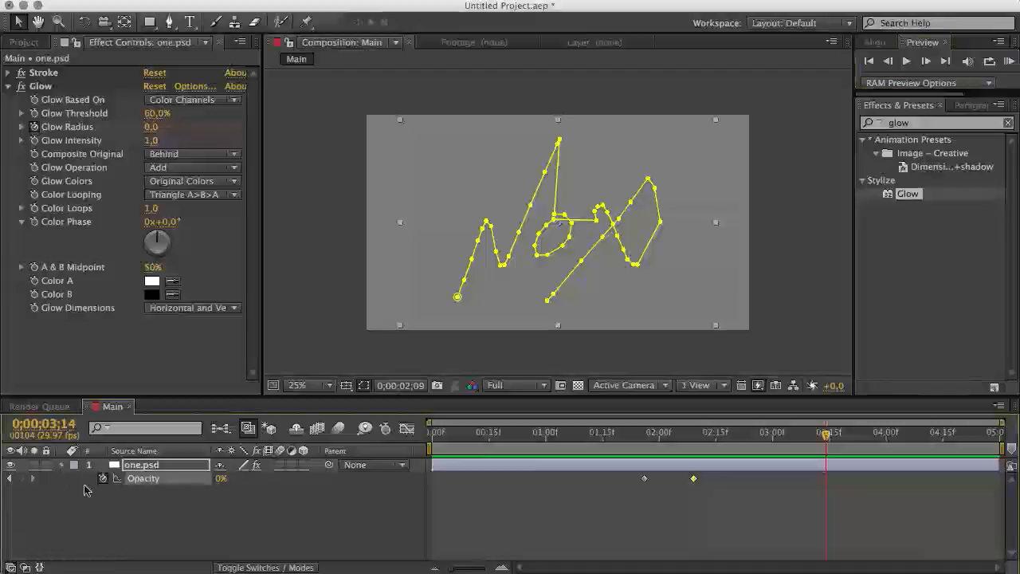
{"action": "left_click", "coordinate": [61, 465]}
{"action": "left_click", "coordinate": [117, 510]}
{"action": "mouse_move", "coordinate": [580, 439]}
{"action": "left_mouse_down"}
{"action": "mouse_move", "coordinate": [434, 439]}
{"action": "mouse_move", "coordinate": [621, 445]}
{"action": "mouse_move", "coordinate": [604, 448]}
{"action": "left_mouse_up"}
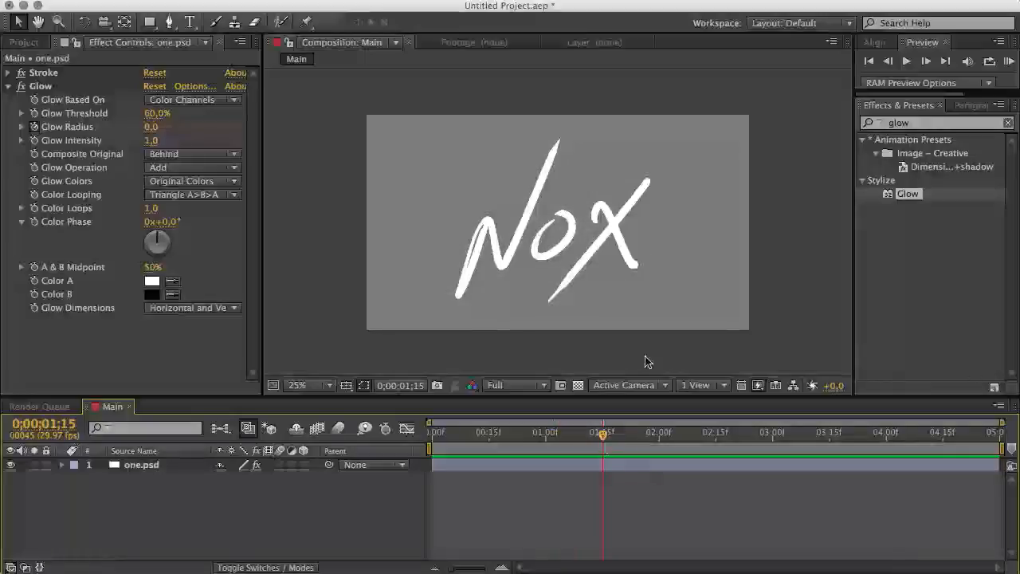